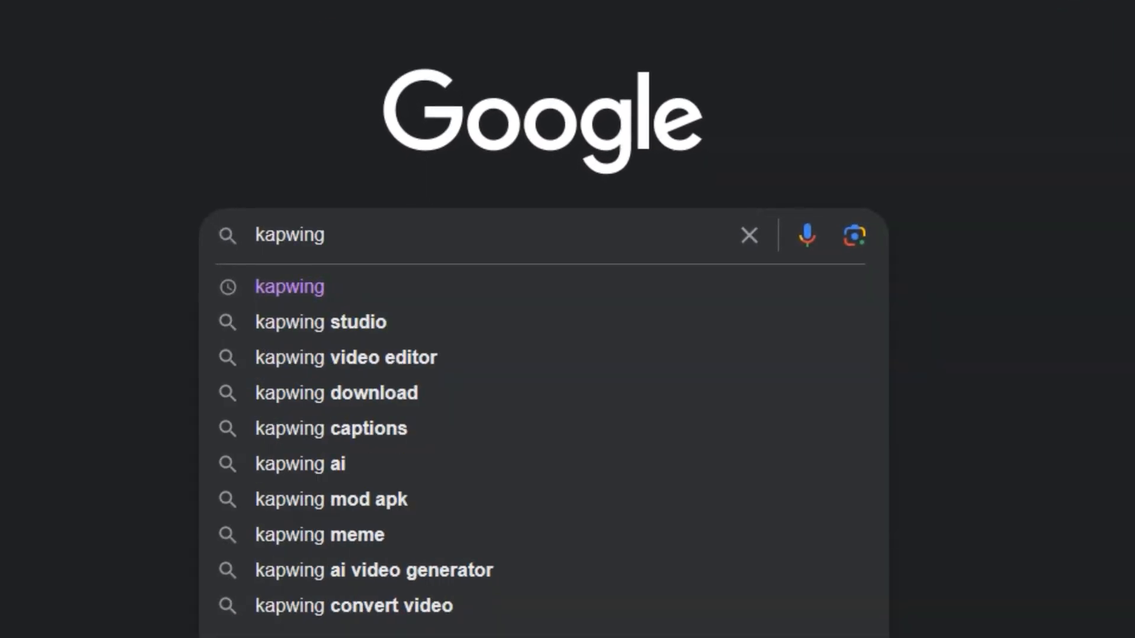
# - Search Google for kapwing and open the Kapwing website in a new browser tab
pyautogui.press('Return')
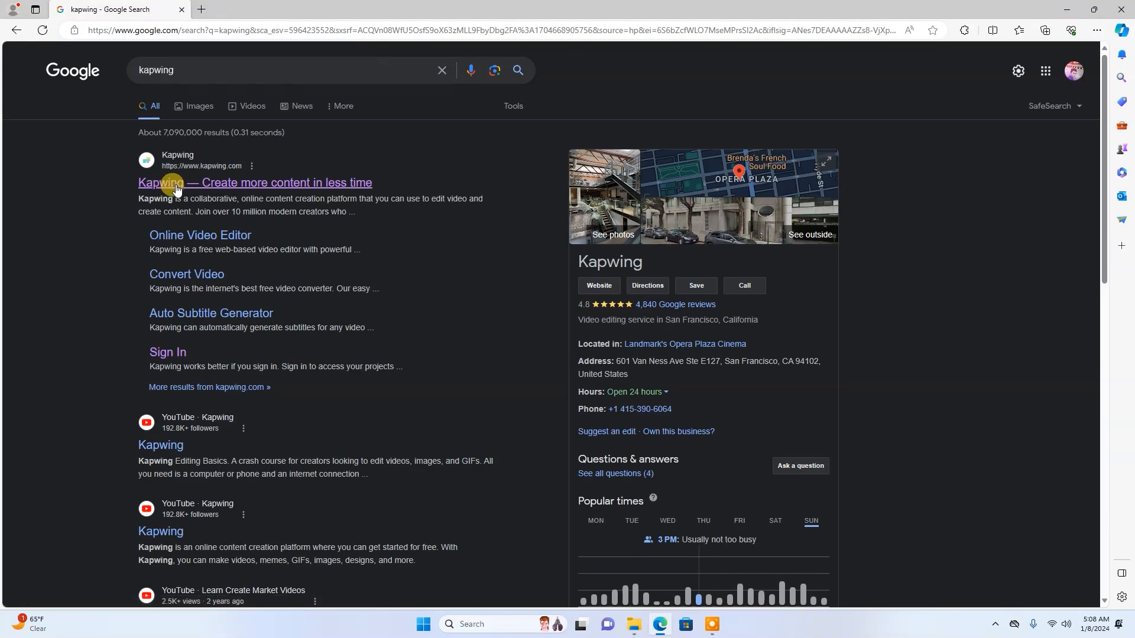
pyautogui.keyDown('ctrl'); pyautogui.click(217, 185); pyautogui.keyUp('ctrl')
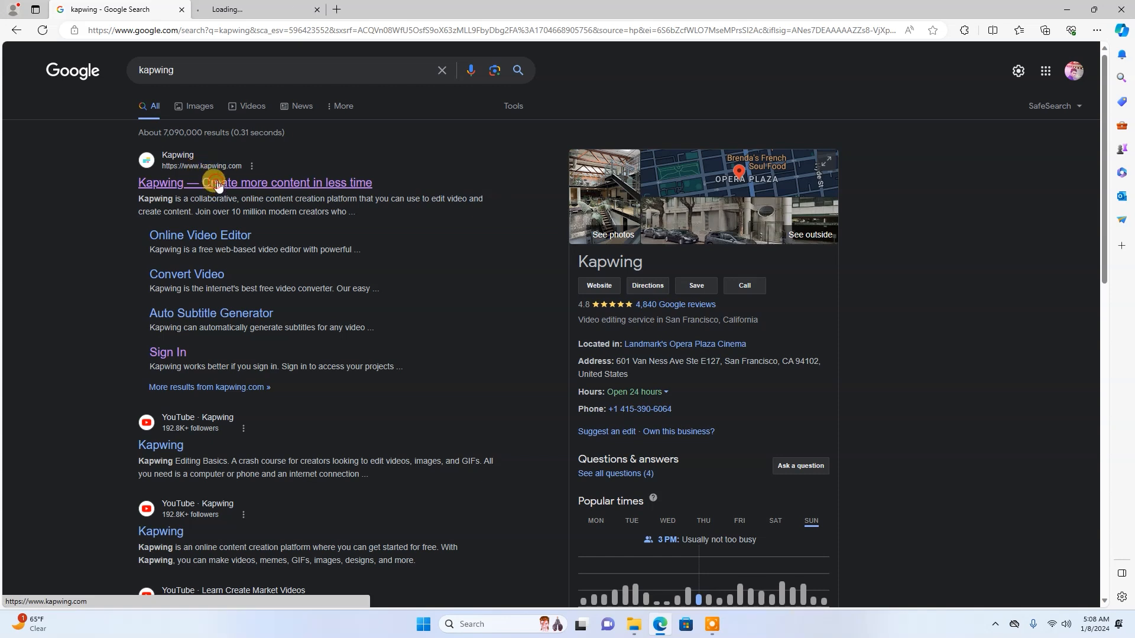
pyautogui.click(249, 16)
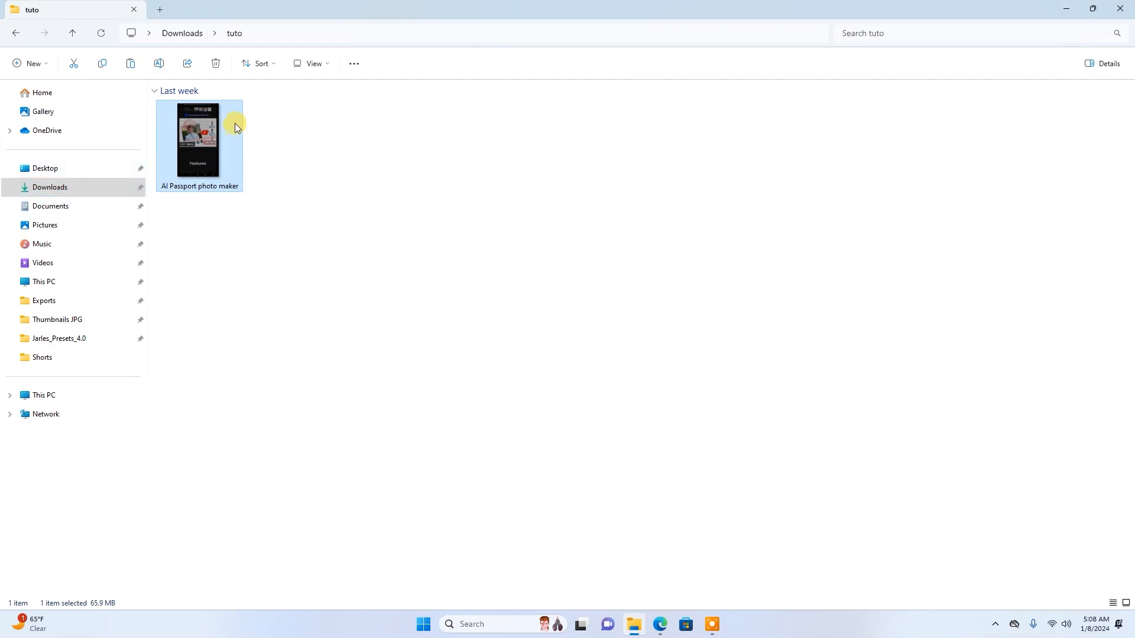
# - Play the AI Passport photo maker video from the tuto folder briefly, pause it and return to the browser
pyautogui.doubleClick(197, 161)
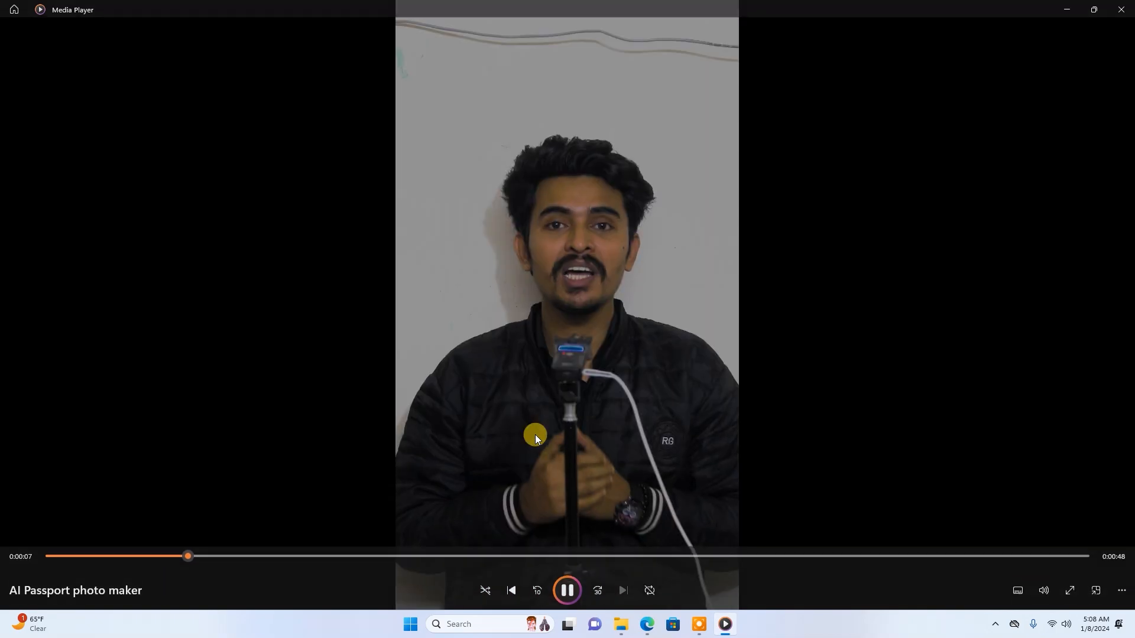
pyautogui.click(537, 438)
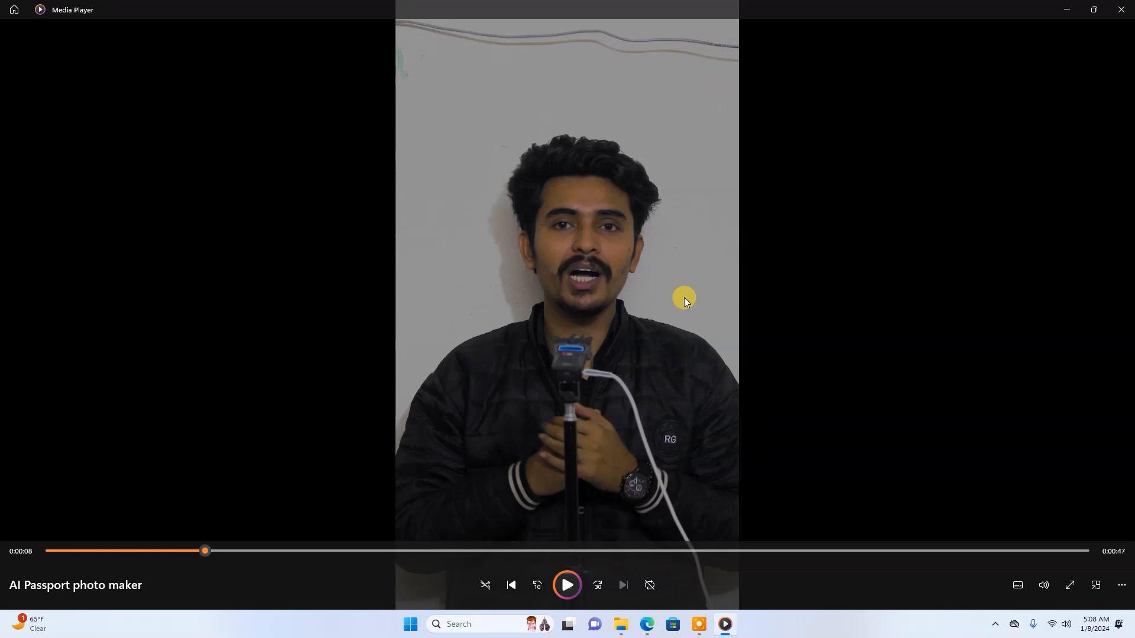
pyautogui.click(1067, 12)
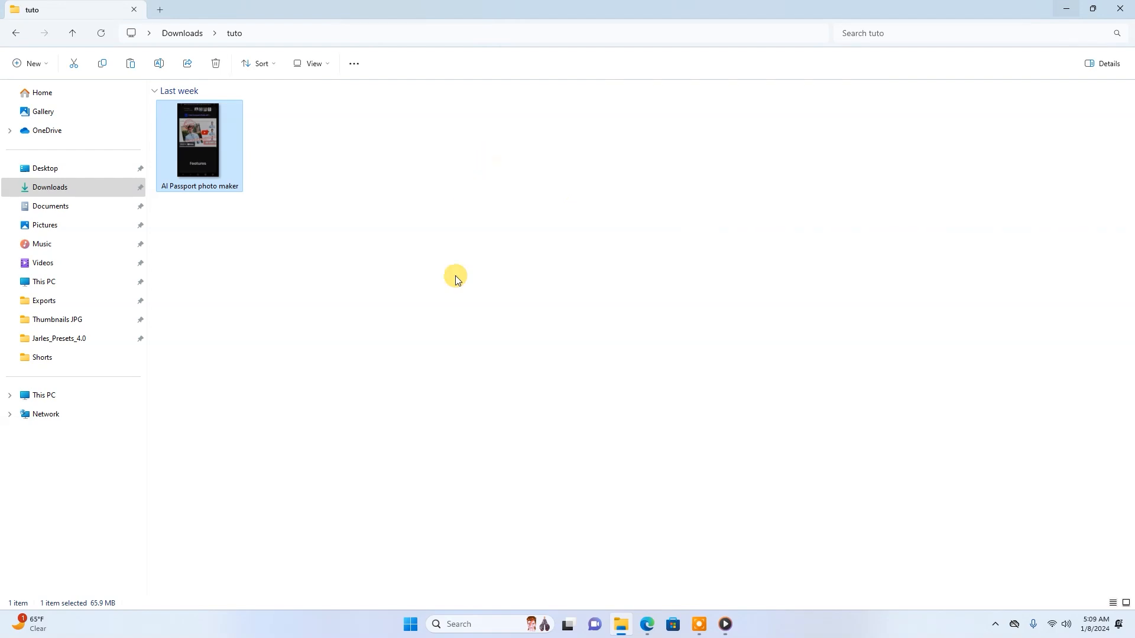
pyautogui.click(647, 624)
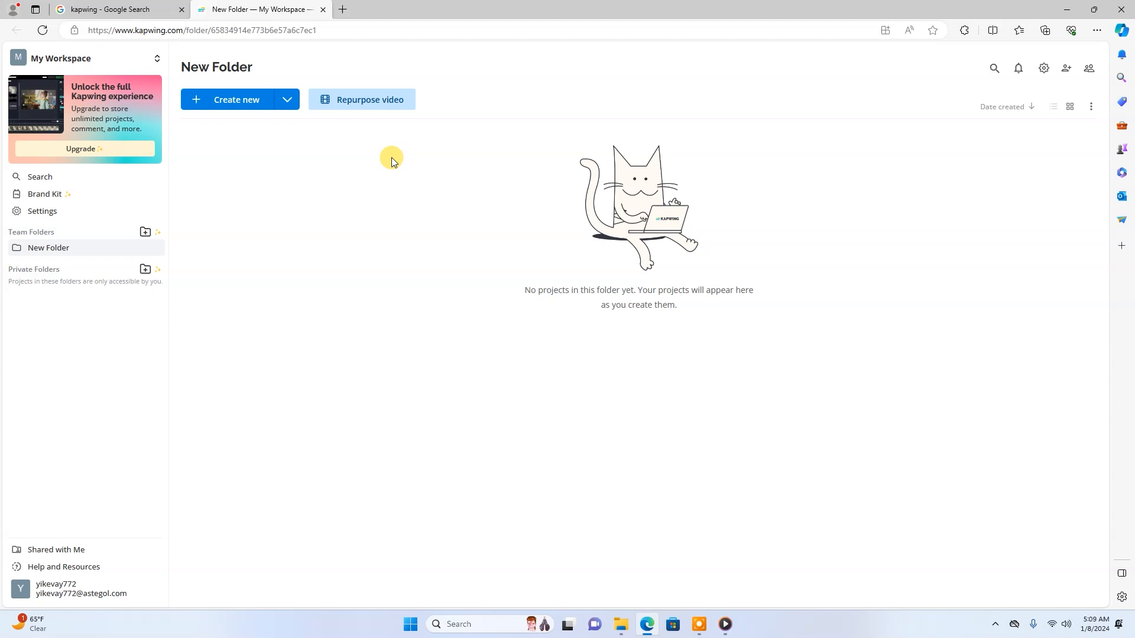
pyautogui.moveTo(183, 29); pyautogui.dragTo(89, 29)
pyautogui.hotkey('ctrl', 'c')
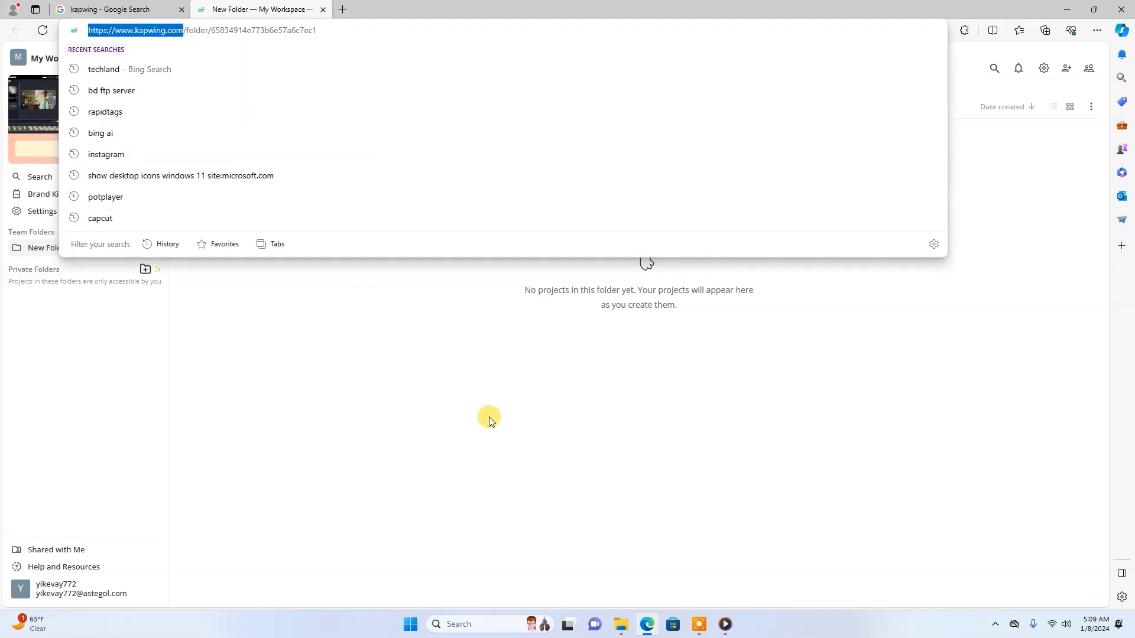
pyautogui.hotkey('ctrl', 'shift', 'n')
pyautogui.hotkey('ctrl', 'v')
pyautogui.press('Return')
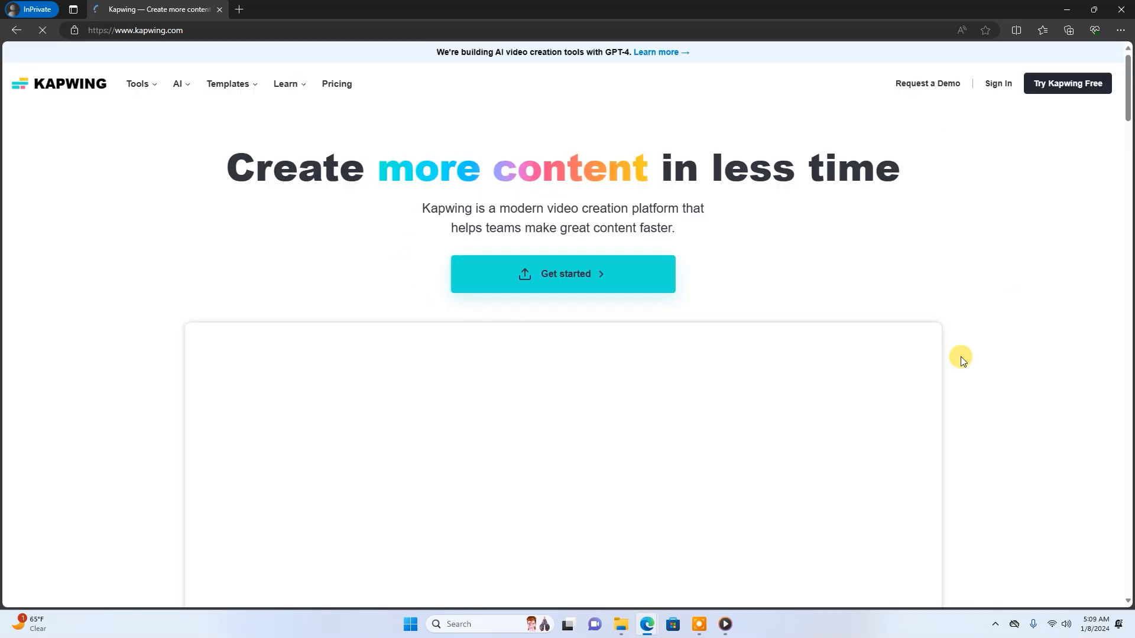
pyautogui.click(568, 267)
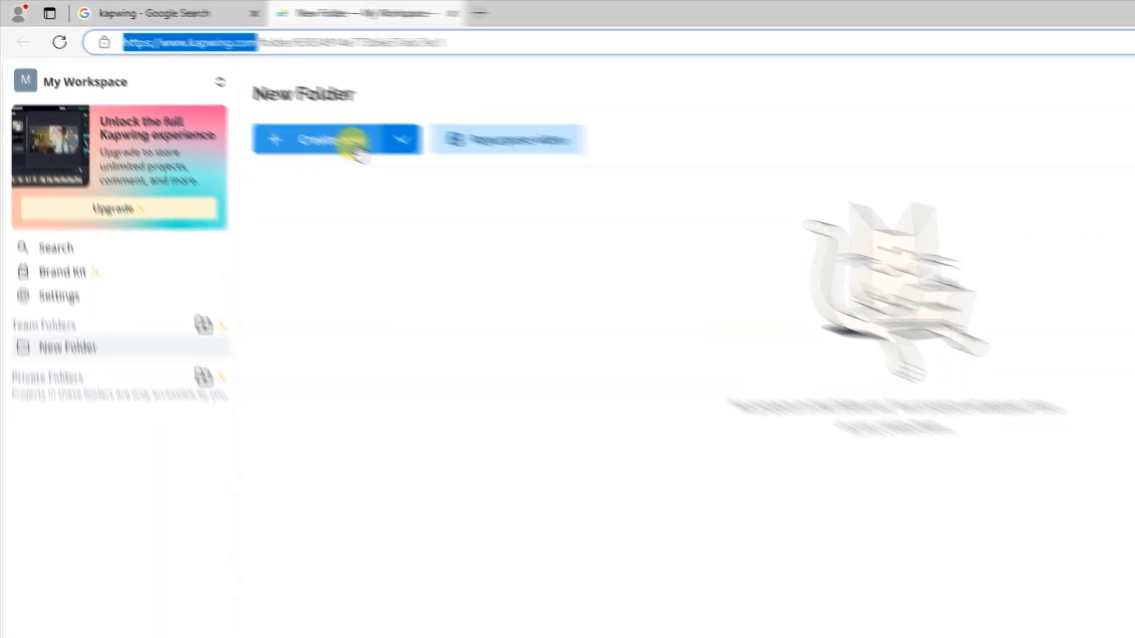
# - Create a new Kapwing project with a blank 9:16 canvas for TikTok / Instagram Story
pyautogui.click(441, 186)
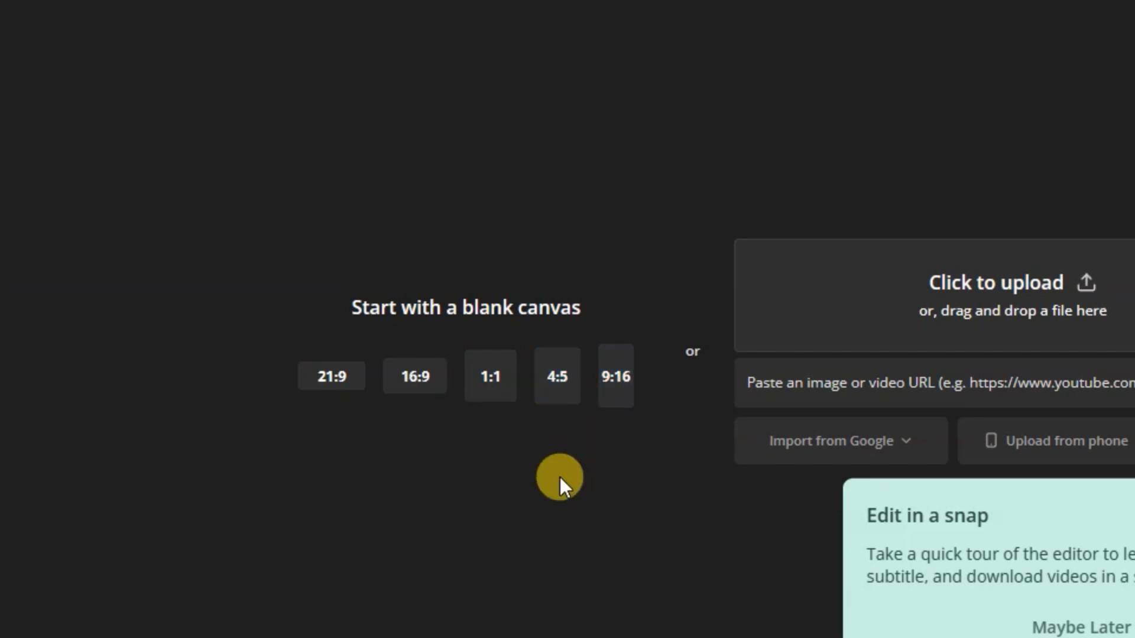
pyautogui.click(552, 403)
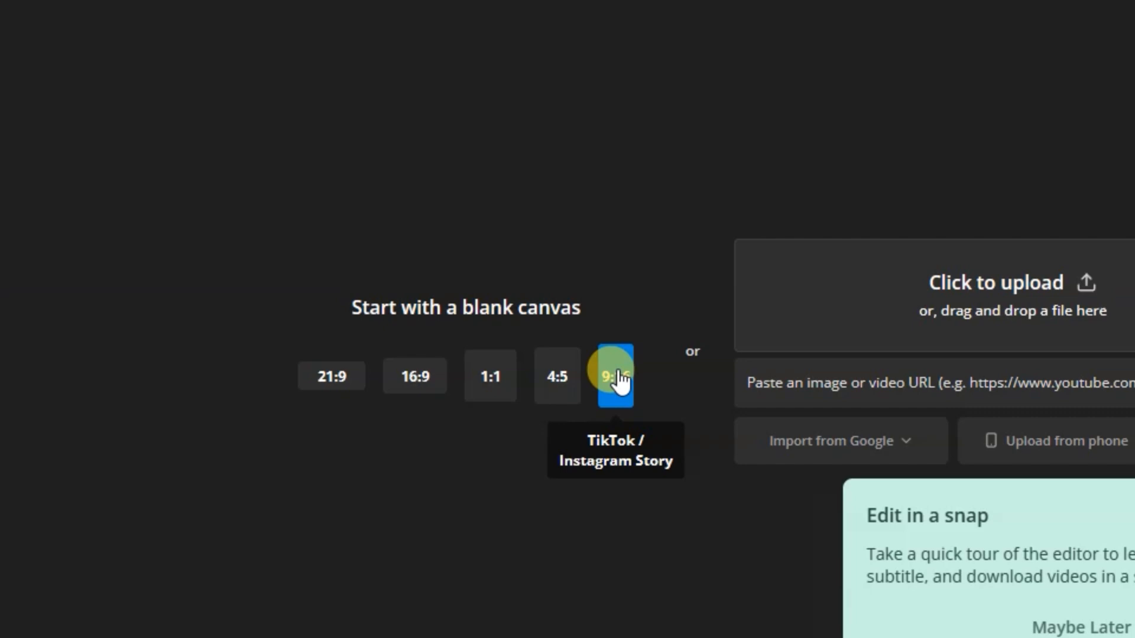
pyautogui.click(618, 373)
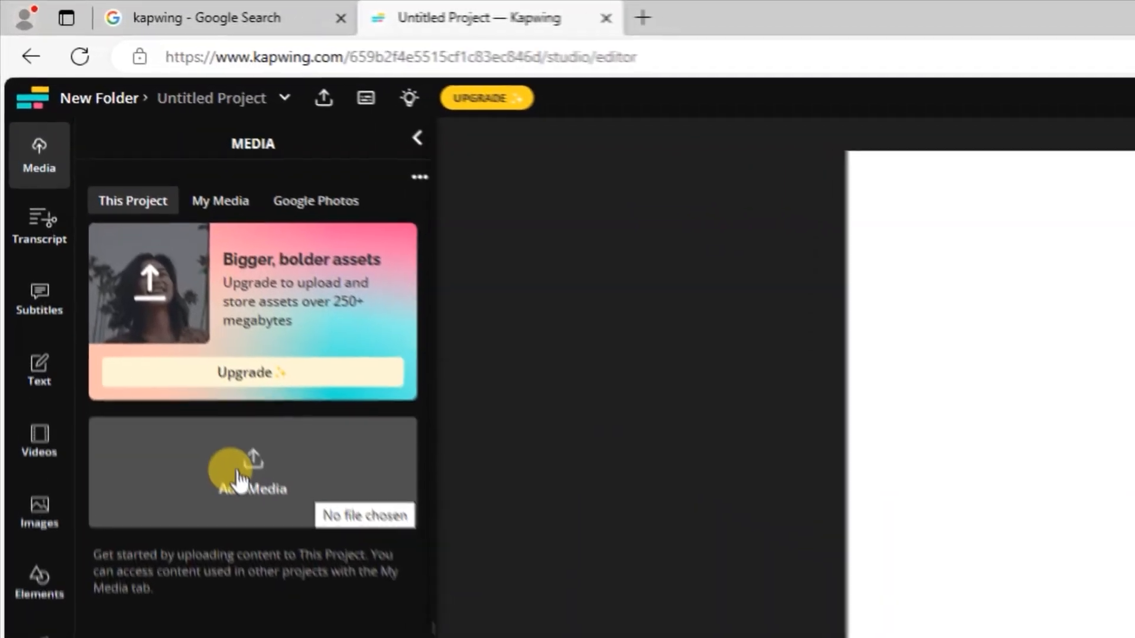
# - Upload the AI Passport photo maker video from the tuto folder to the project media and place it on the canvas
pyautogui.click(621, 624)
pyautogui.moveTo(200, 131); pyautogui.dragTo(327, 256)
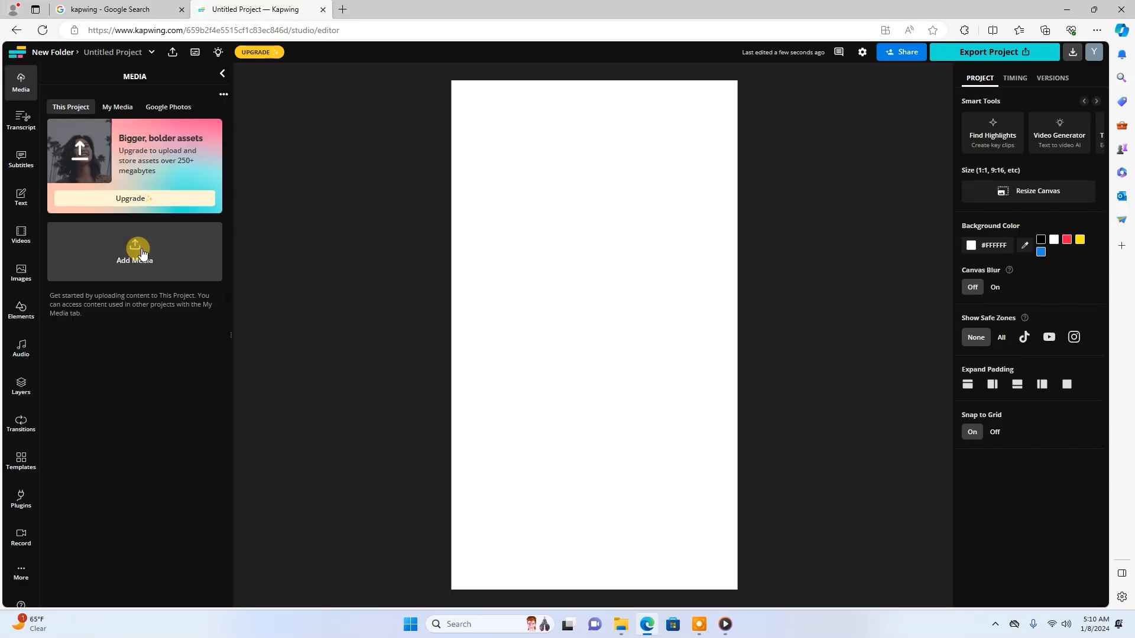
pyautogui.moveTo(142, 253); pyautogui.dragTo(136, 249)
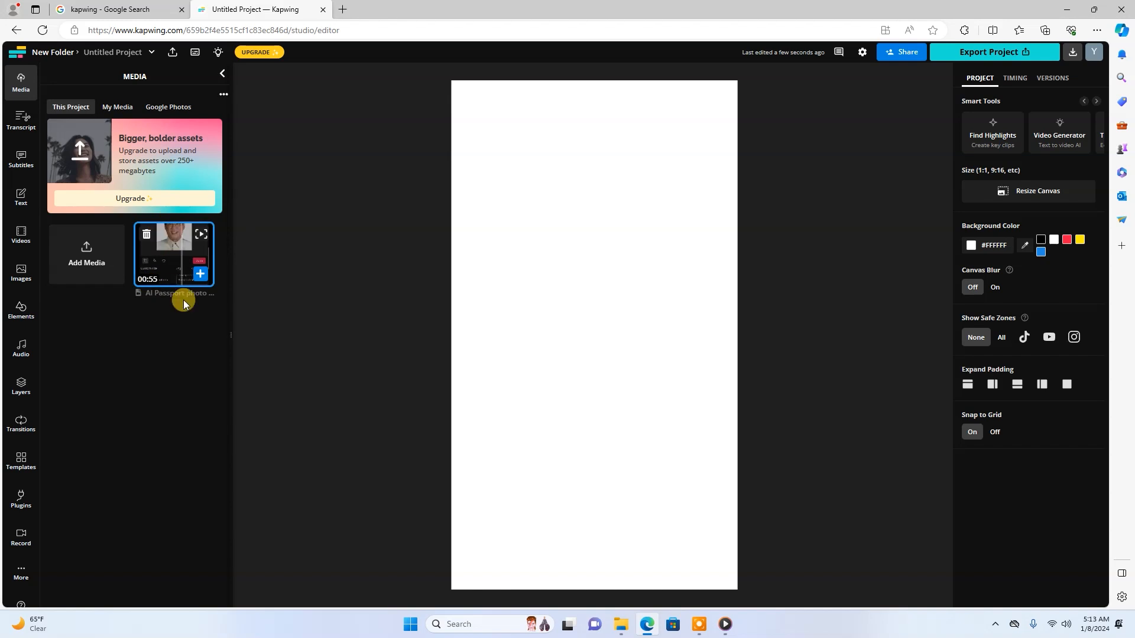
pyautogui.moveTo(165, 255); pyautogui.dragTo(494, 330)
pyautogui.moveTo(593, 332); pyautogui.dragTo(595, 335)
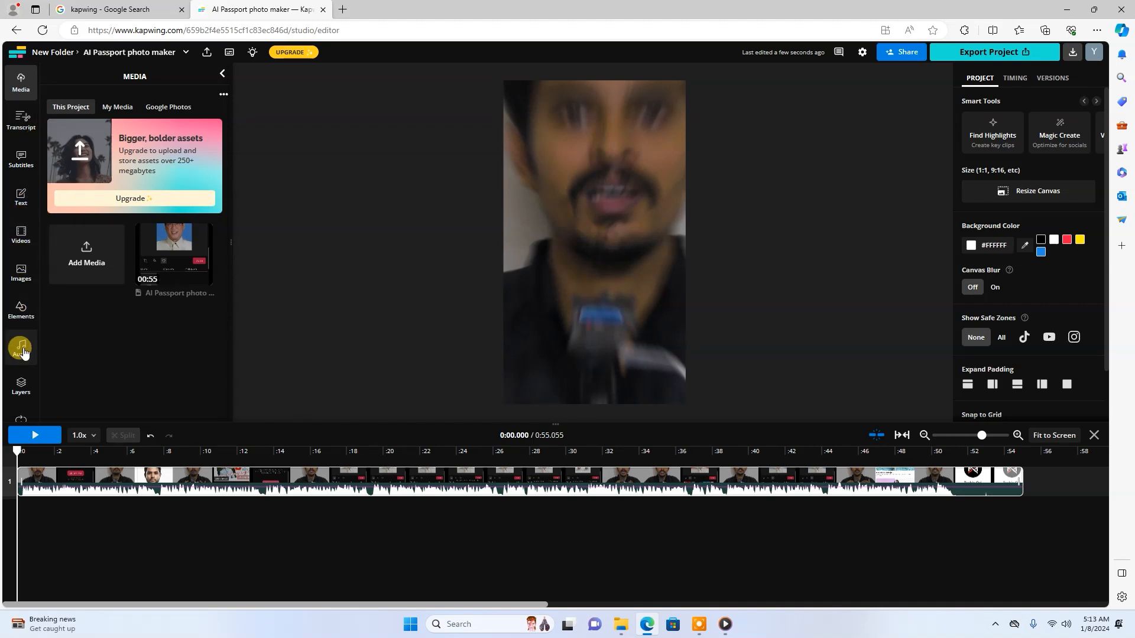
# - Examine the editor's available tools, the clip at several points on the timeline and the project settings
pyautogui.scroll(-2, 23, 353)
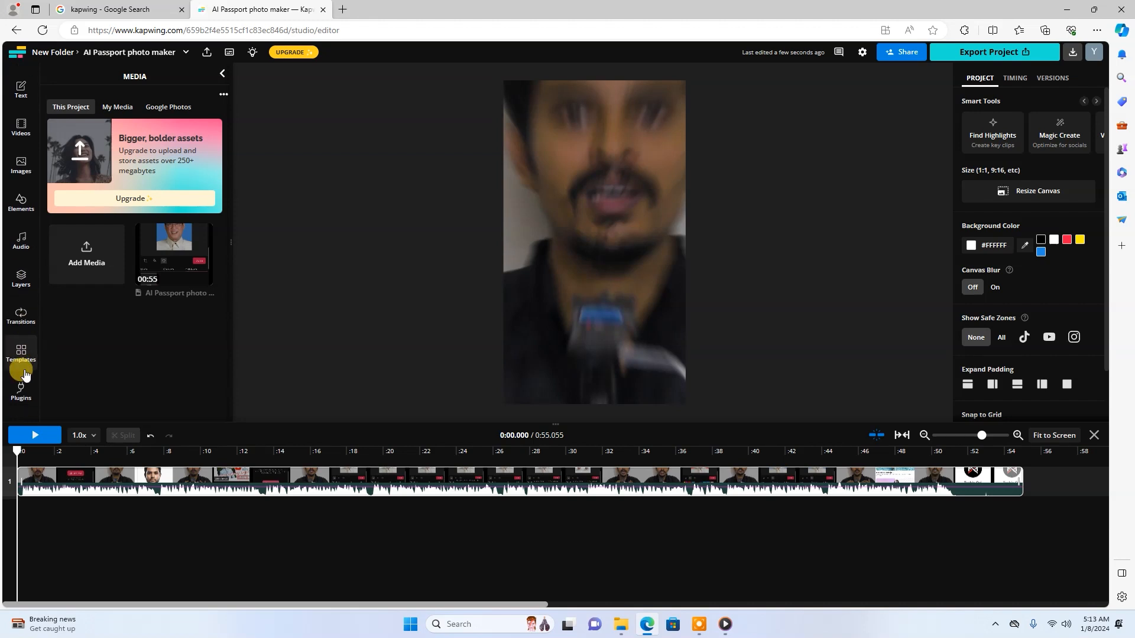
pyautogui.scroll(-1, 21, 384)
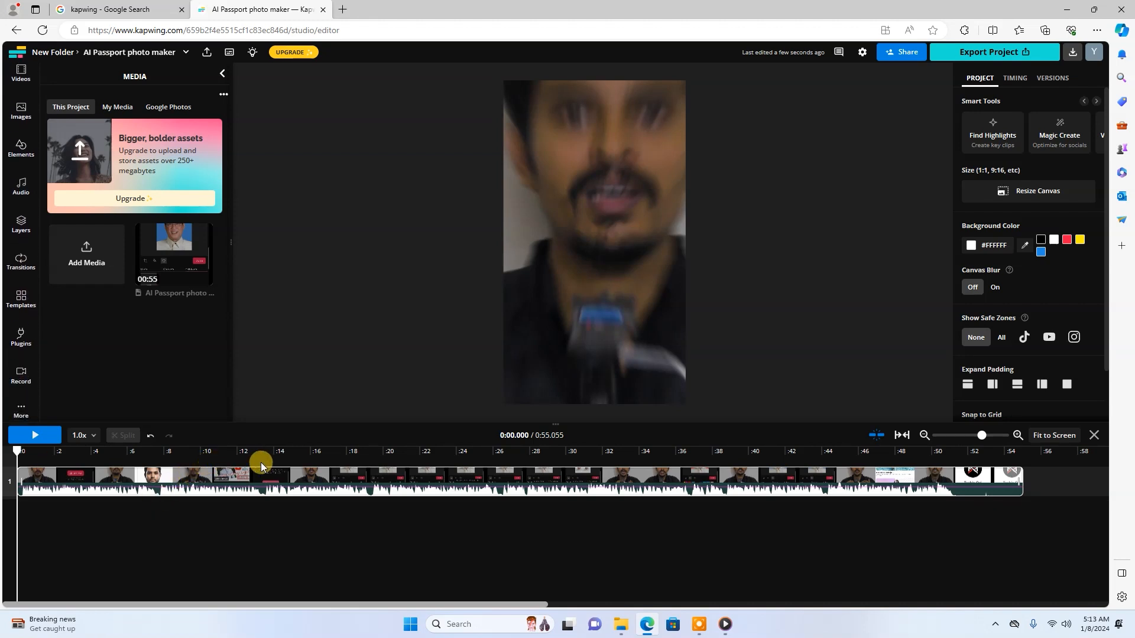
pyautogui.click(168, 456)
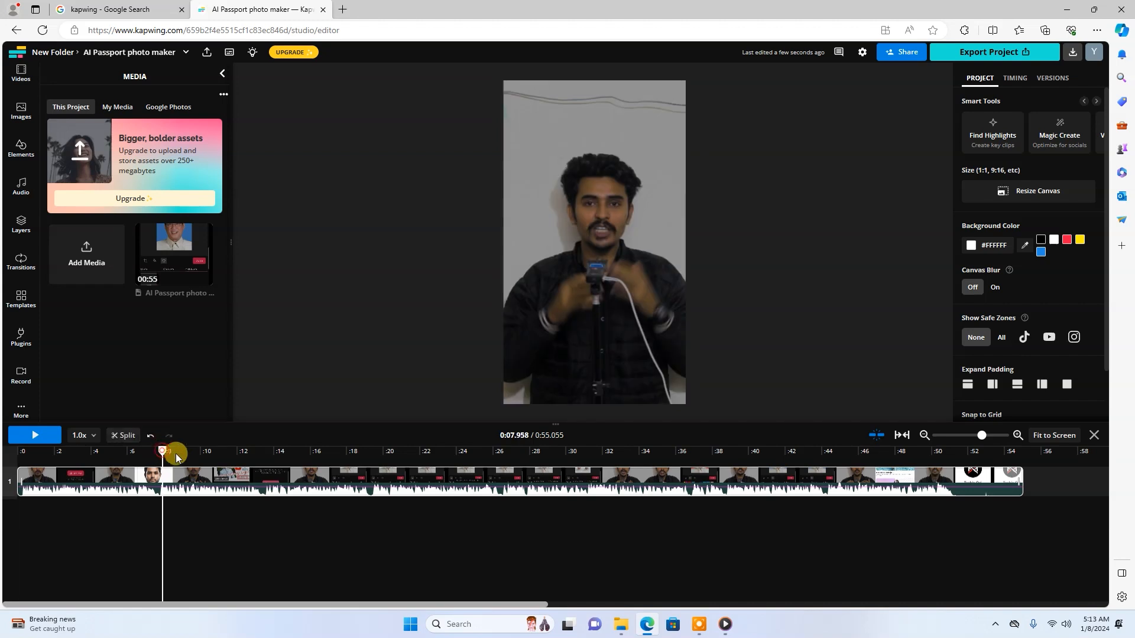
pyautogui.click(537, 451)
pyautogui.click(483, 451)
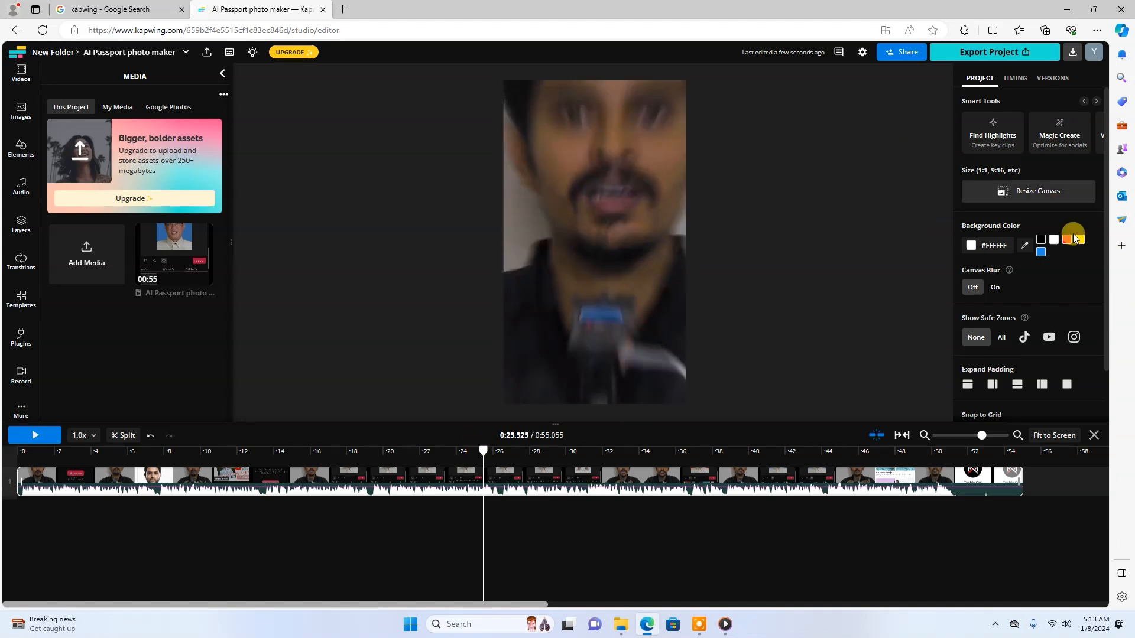
pyautogui.scroll(-1, 999, 378)
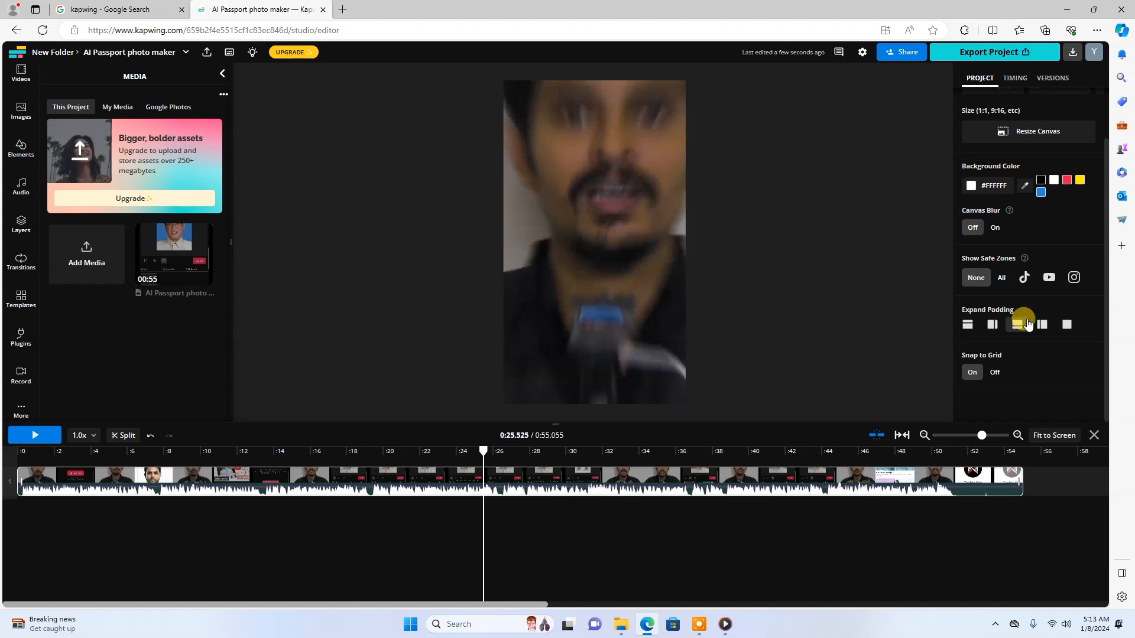
pyautogui.scroll(1, 1024, 356)
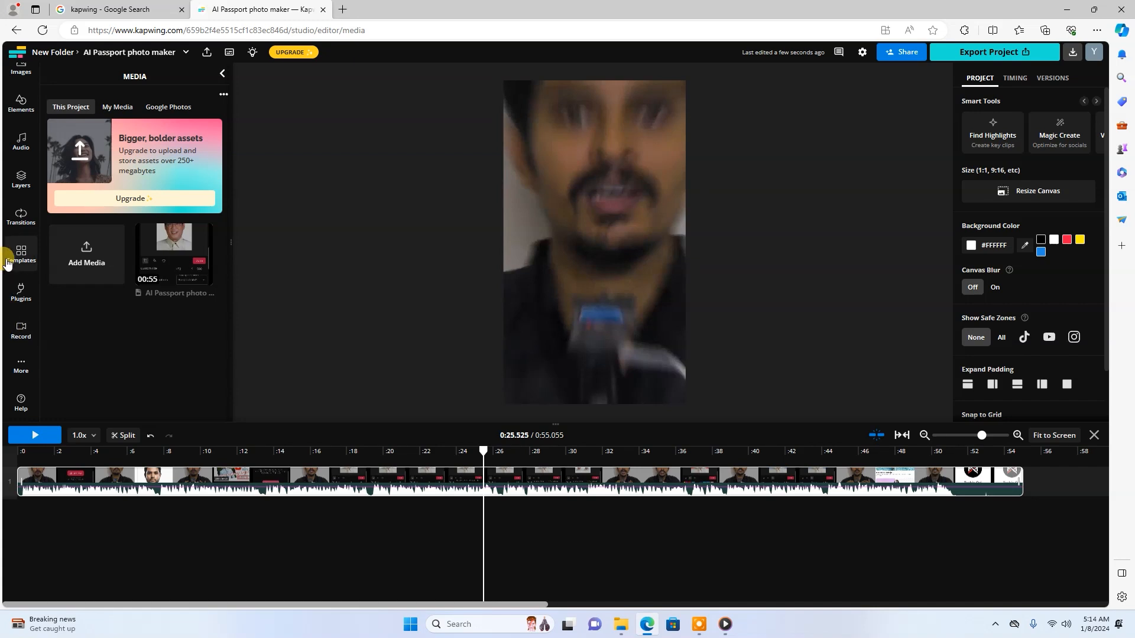
pyautogui.scroll(3, 21, 266)
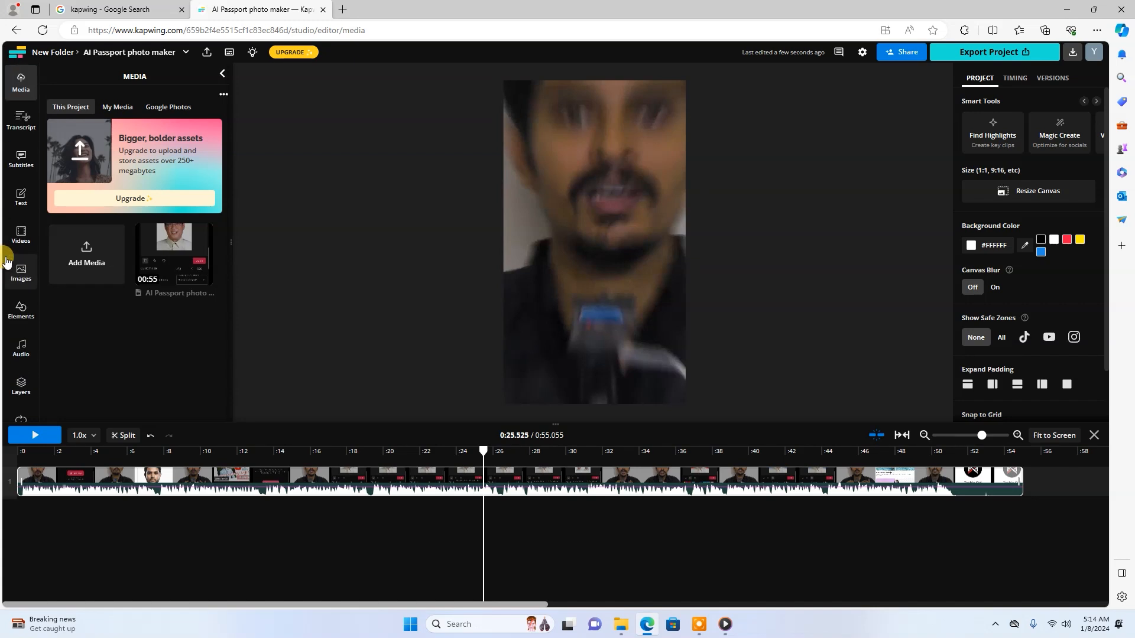
# - Start automatic subtitles for the video and choose Bangla - বাংলা (বাংলাদেশ) as the original language
pyautogui.click(24, 160)
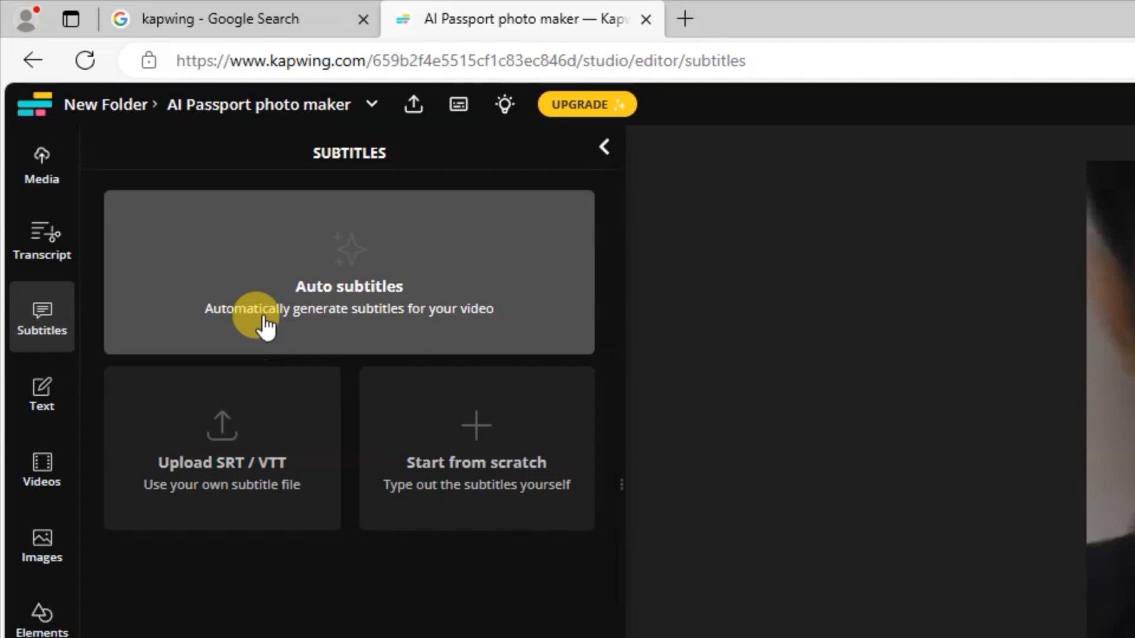
pyautogui.click(357, 296)
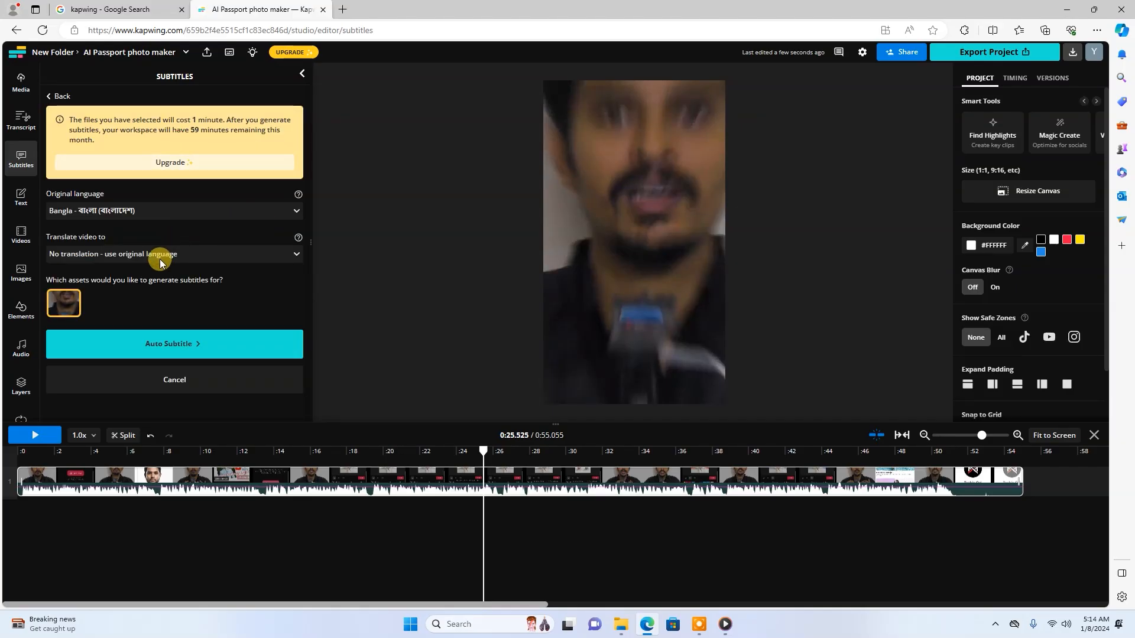
pyautogui.click(135, 212)
pyautogui.click(172, 209)
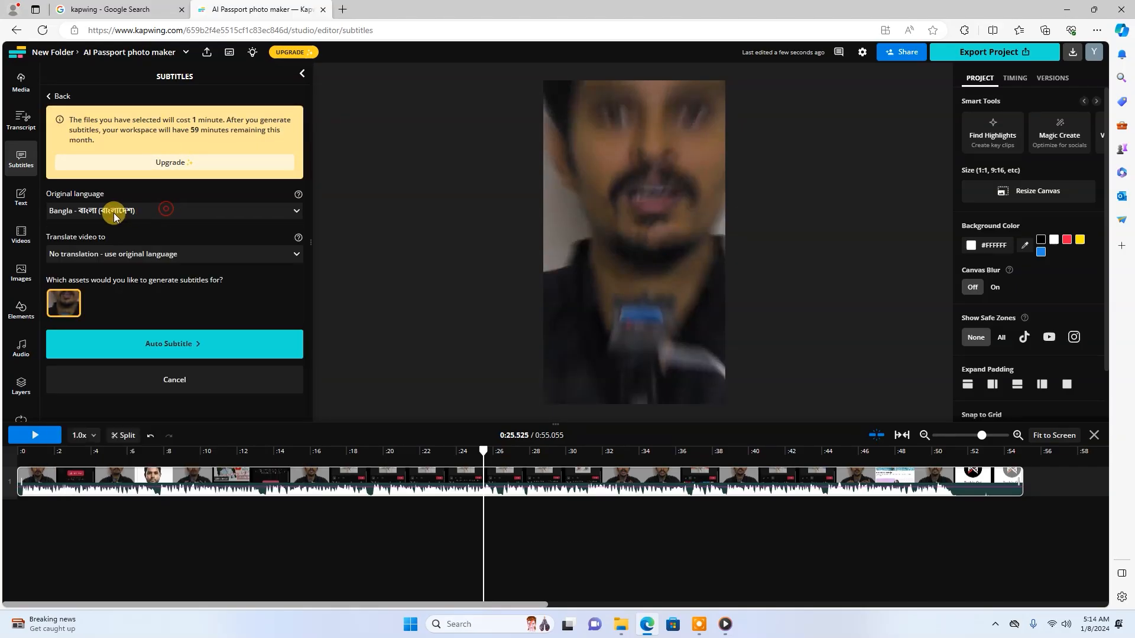
pyautogui.click(126, 211)
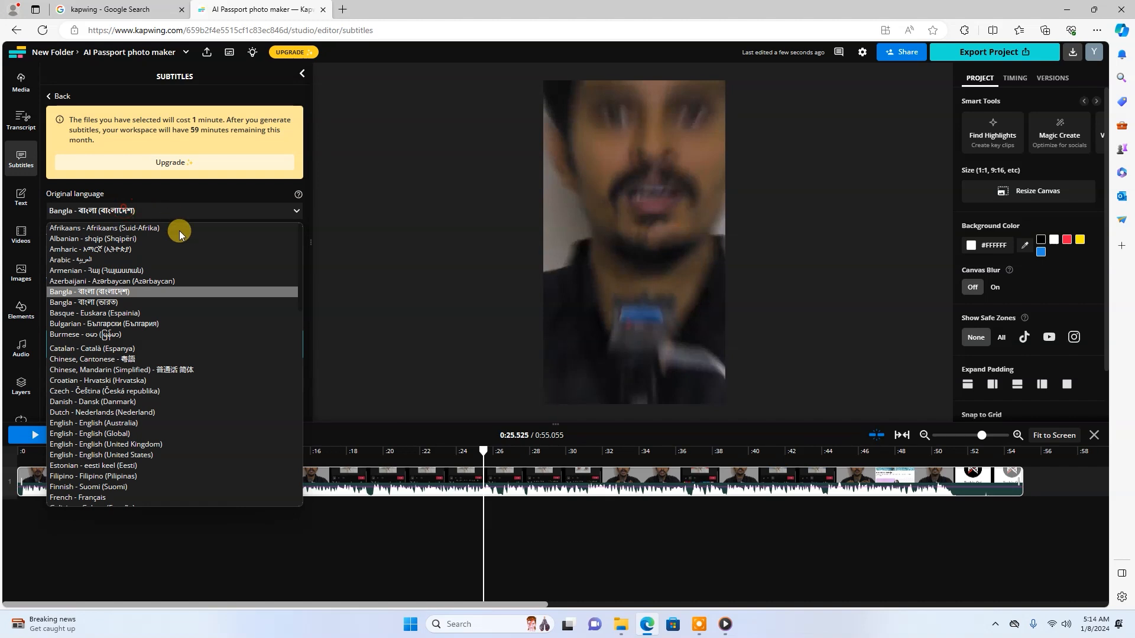
pyautogui.scroll(-12, 170, 344)
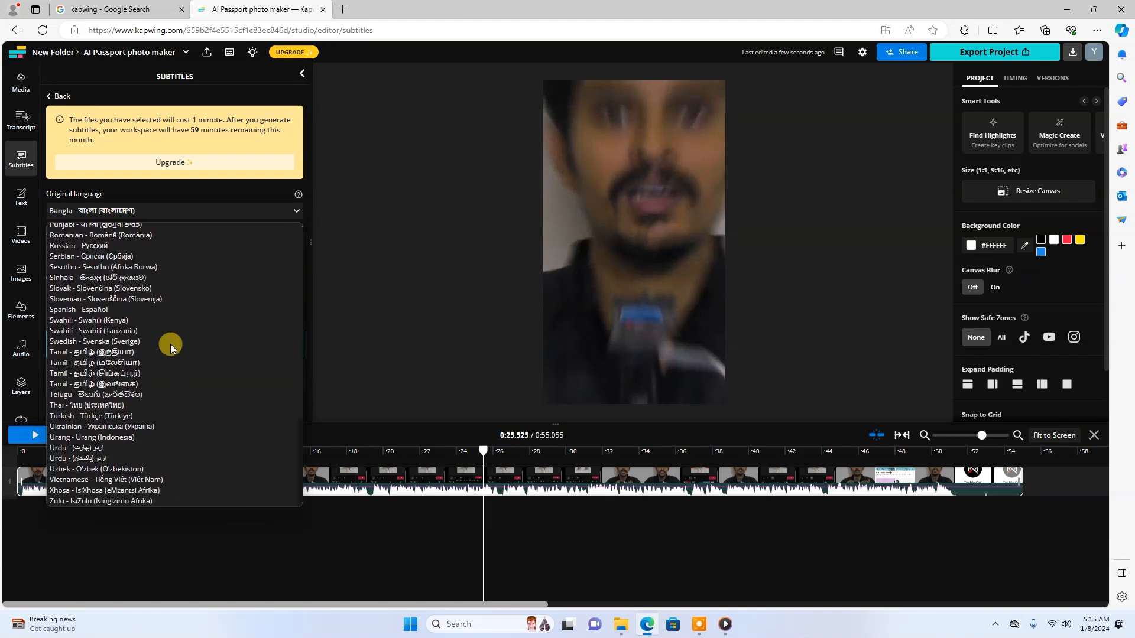
pyautogui.scroll(12, 171, 344)
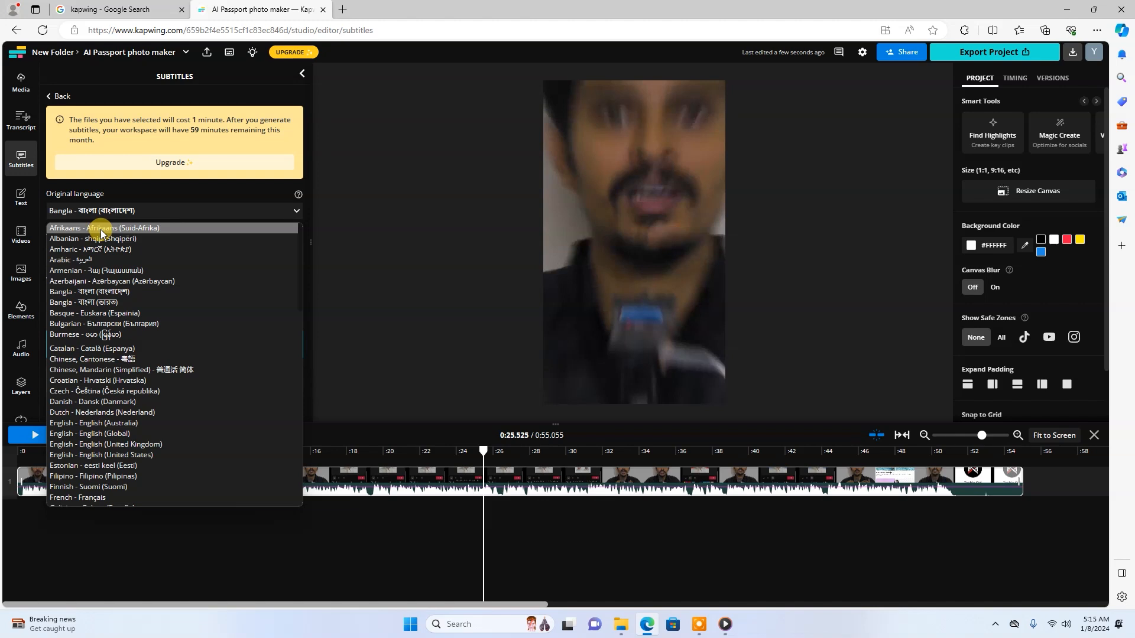
pyautogui.click(94, 294)
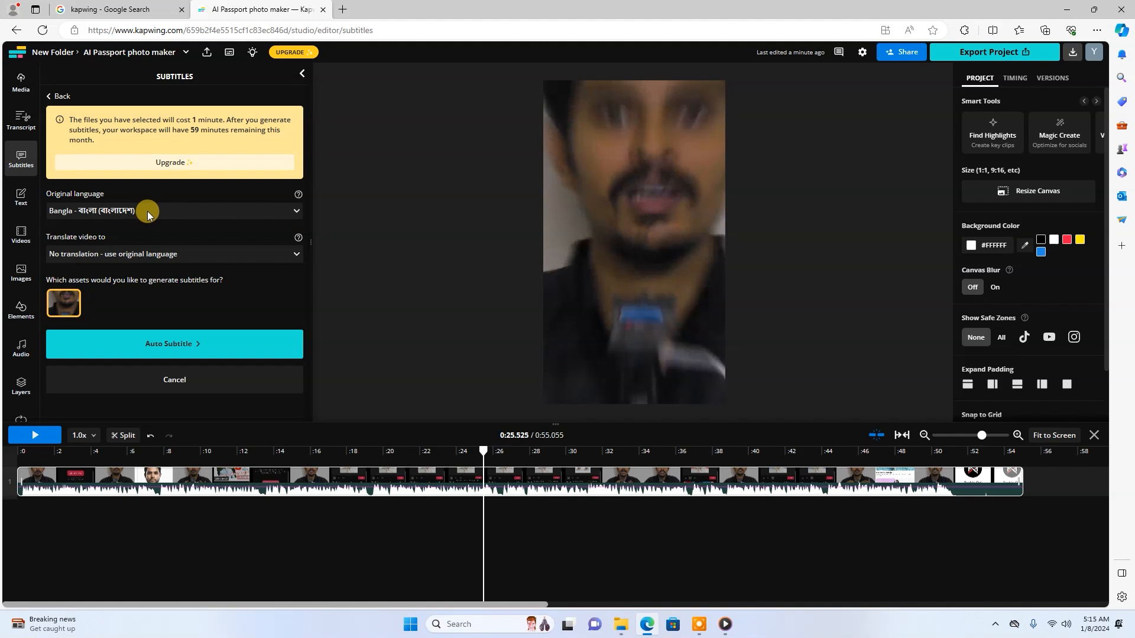
# - Keep the translation at "No translation - use original language" and generate the automatic subtitles for the video
pyautogui.moveTo(42, 236); pyautogui.dragTo(109, 240)
pyautogui.click(101, 236)
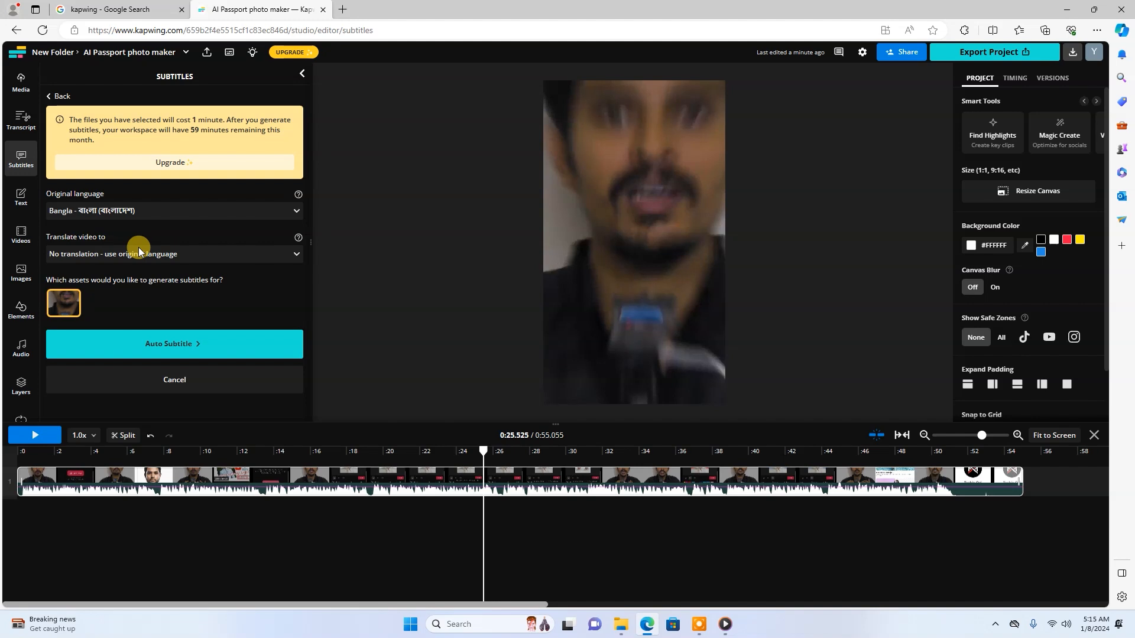
pyautogui.click(171, 256)
pyautogui.click(173, 256)
pyautogui.click(176, 257)
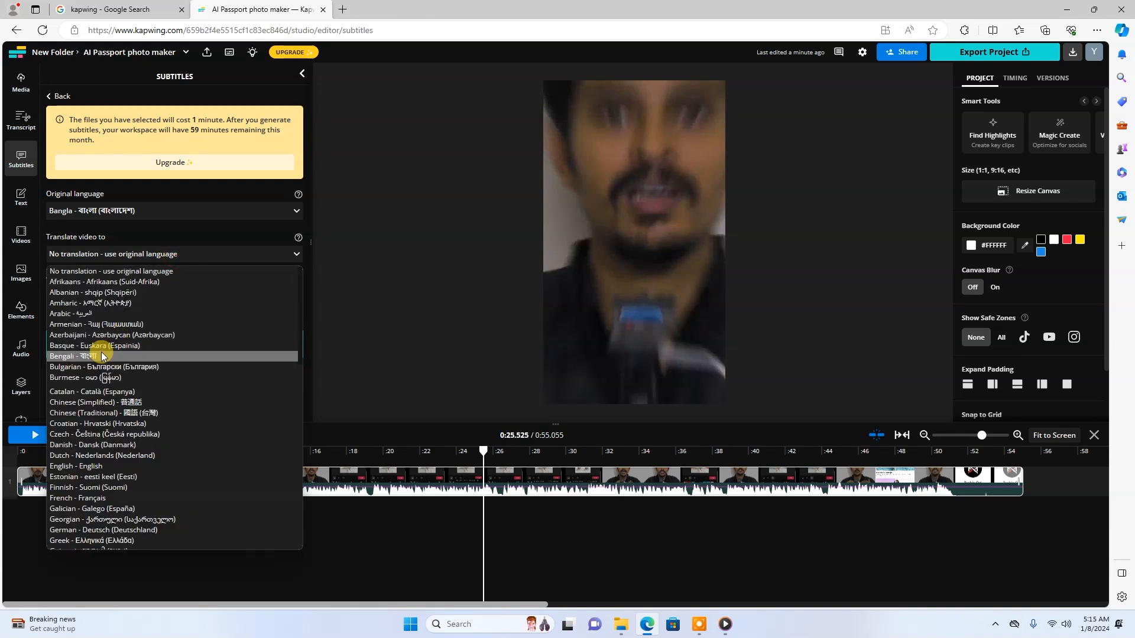
pyautogui.click(268, 234)
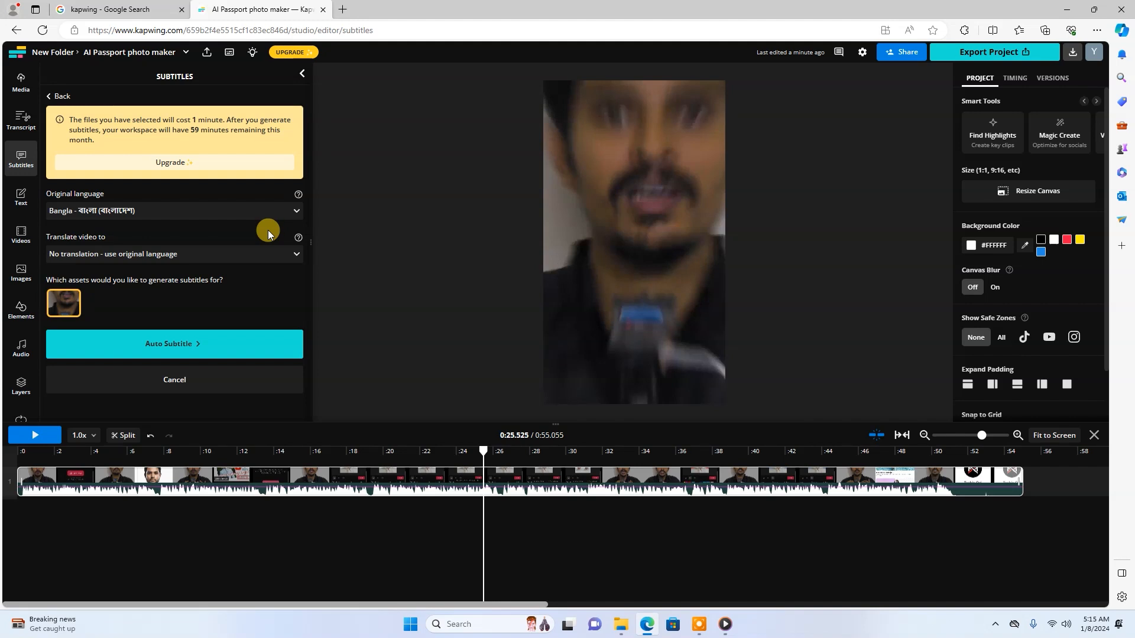
pyautogui.click(184, 350)
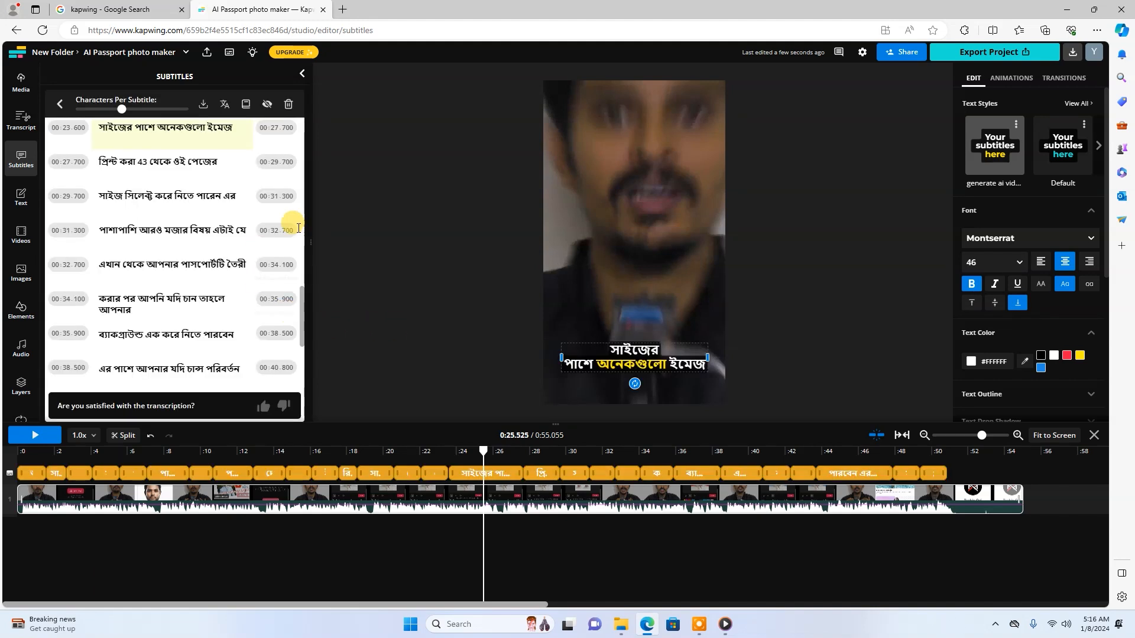
pyautogui.scroll(5, 237, 275)
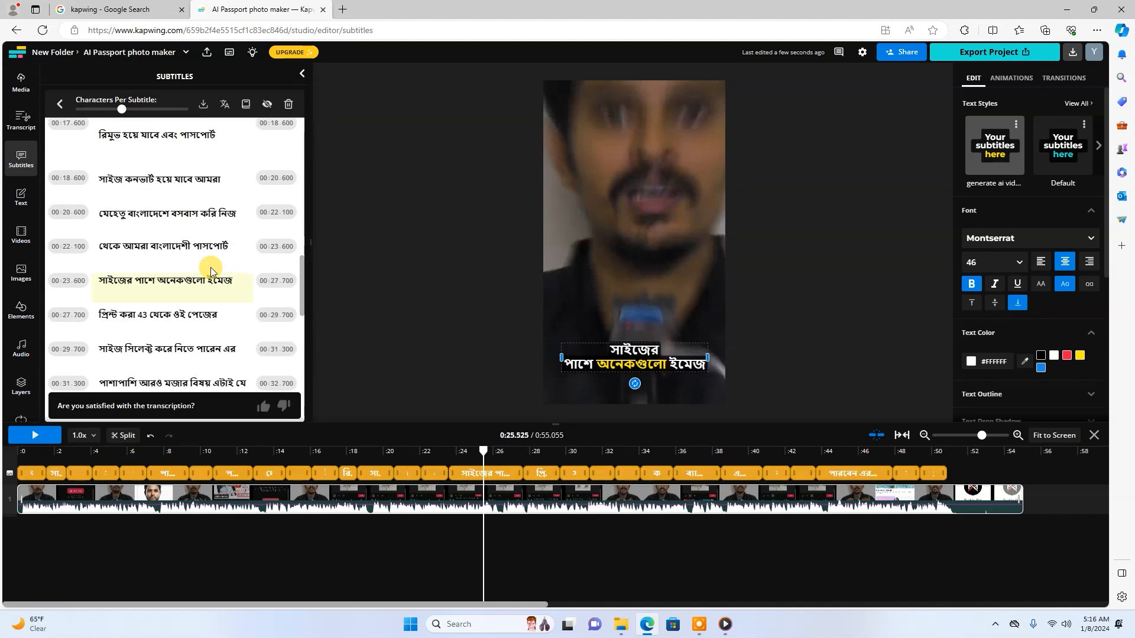
# - Play the opening seconds of the video with its subtitles and read through the generated Bangla lines down to the last one
pyautogui.click(479, 451)
pyautogui.moveTo(406, 457); pyautogui.dragTo(5, 470)
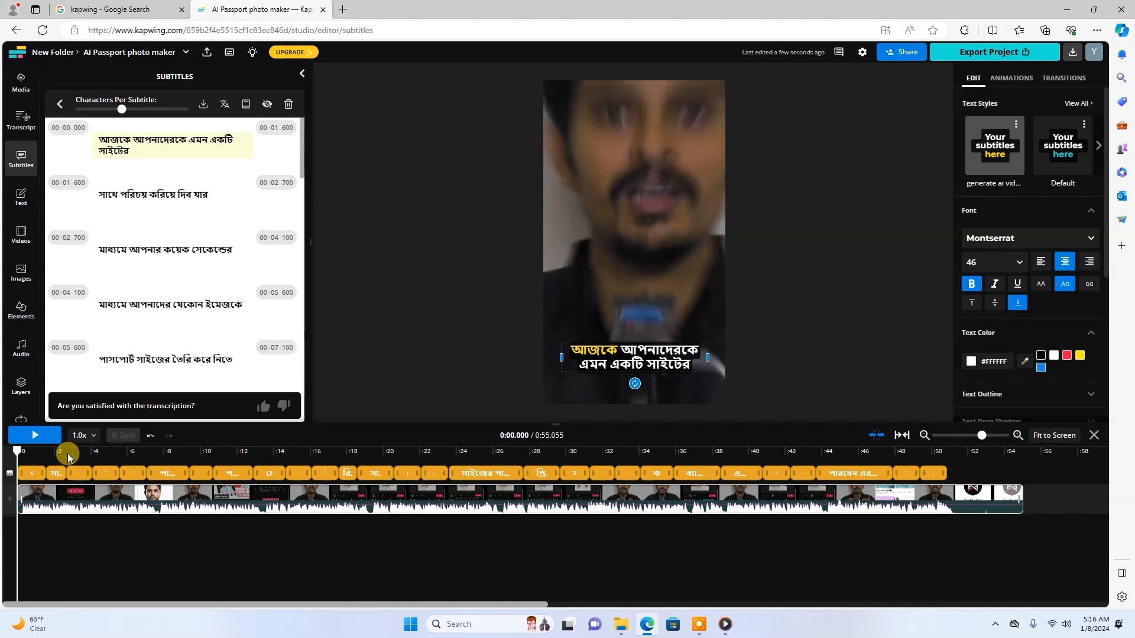
pyautogui.click(37, 436)
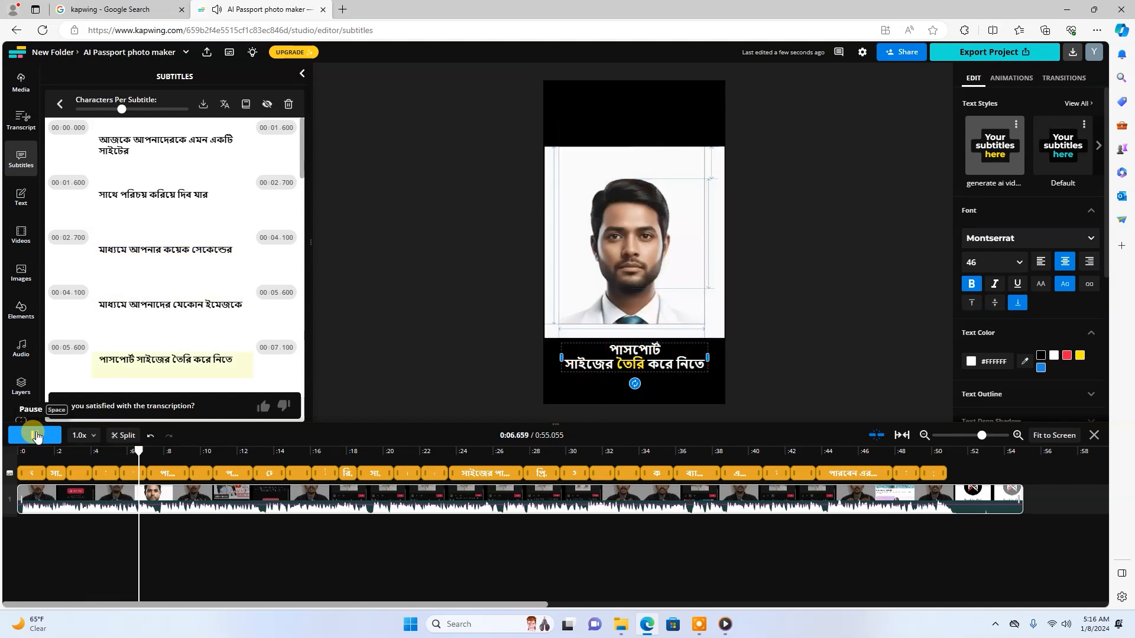
pyautogui.click(37, 437)
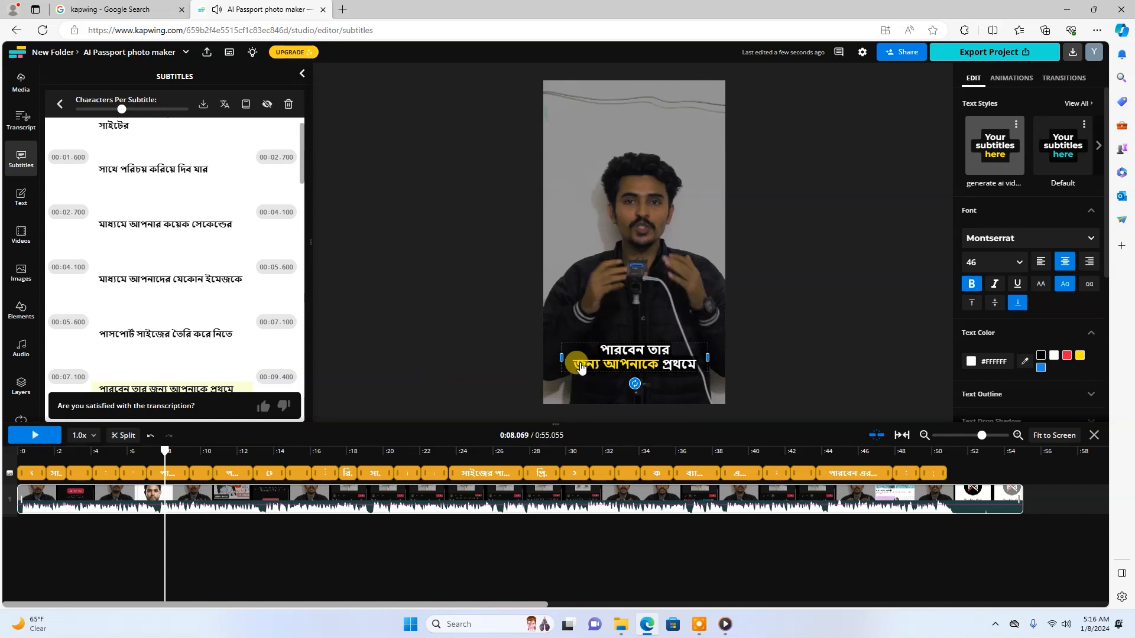
pyautogui.scroll(1, 247, 272)
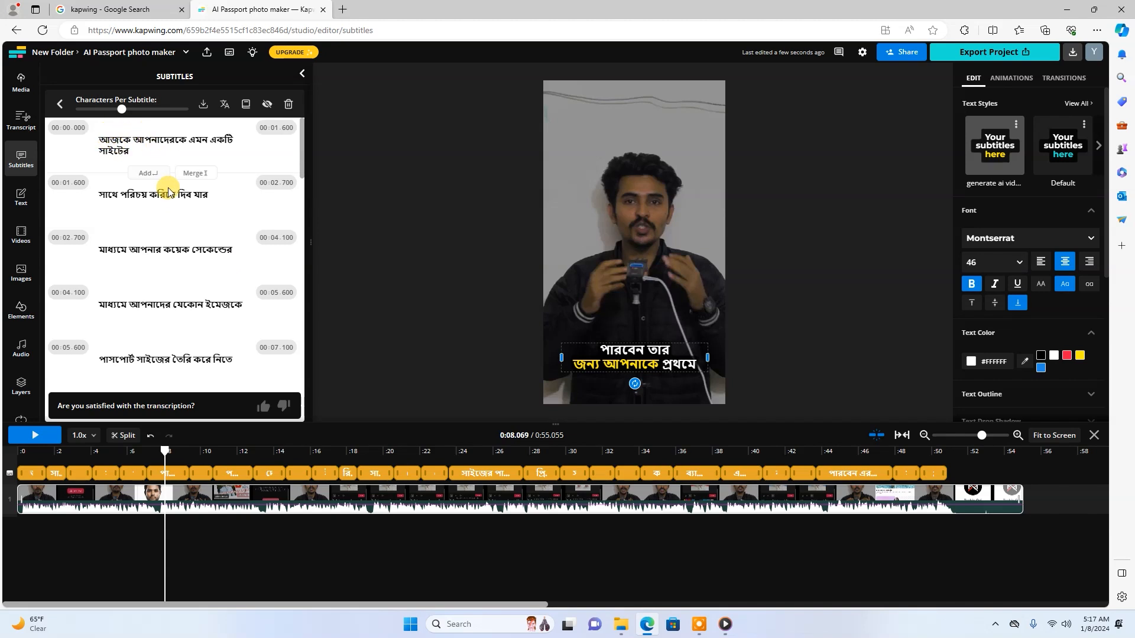
pyautogui.scroll(-8, 190, 254)
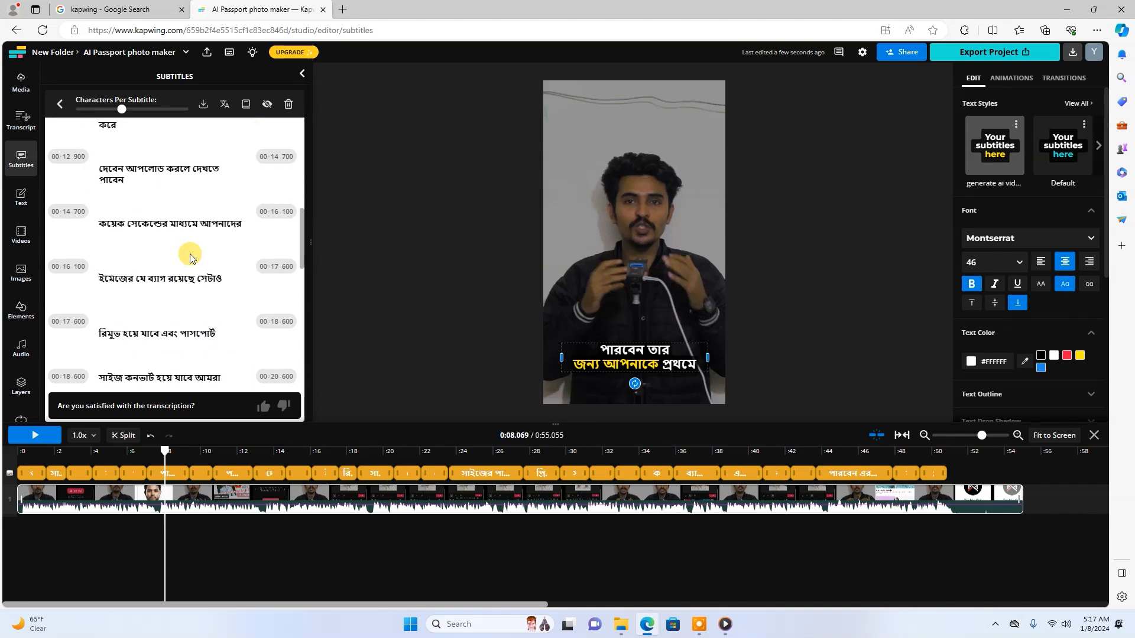
pyautogui.click(166, 222)
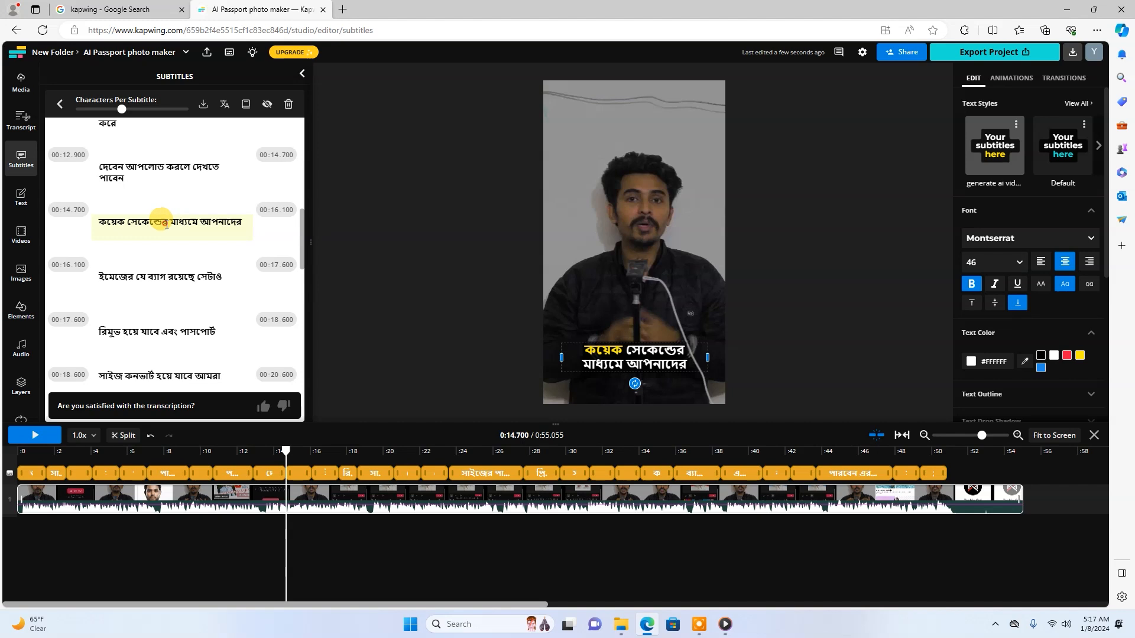
pyautogui.scroll(-10, 201, 236)
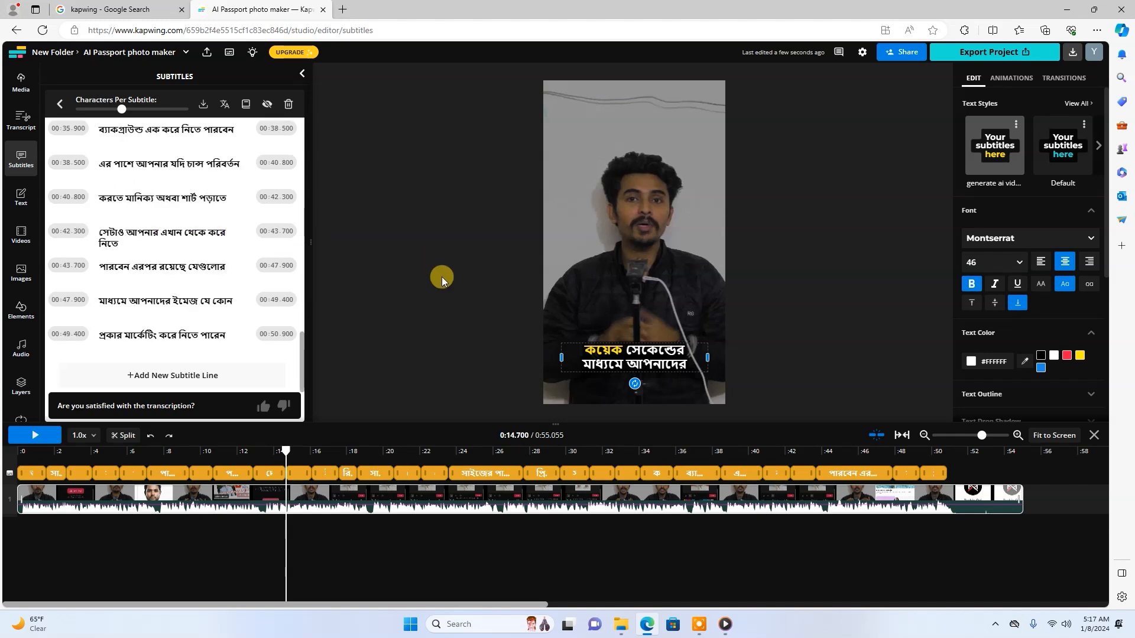
# - Reduce the characters per subtitle so that each subtitle holds only one or two words
pyautogui.click(637, 356)
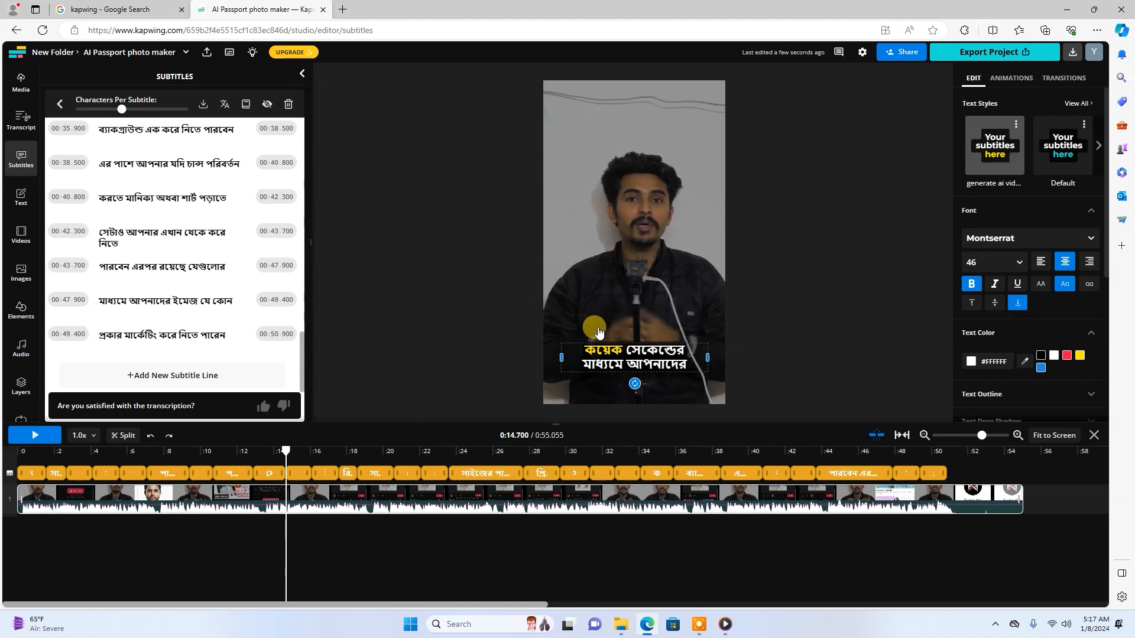
pyautogui.moveTo(122, 113); pyautogui.dragTo(83, 112)
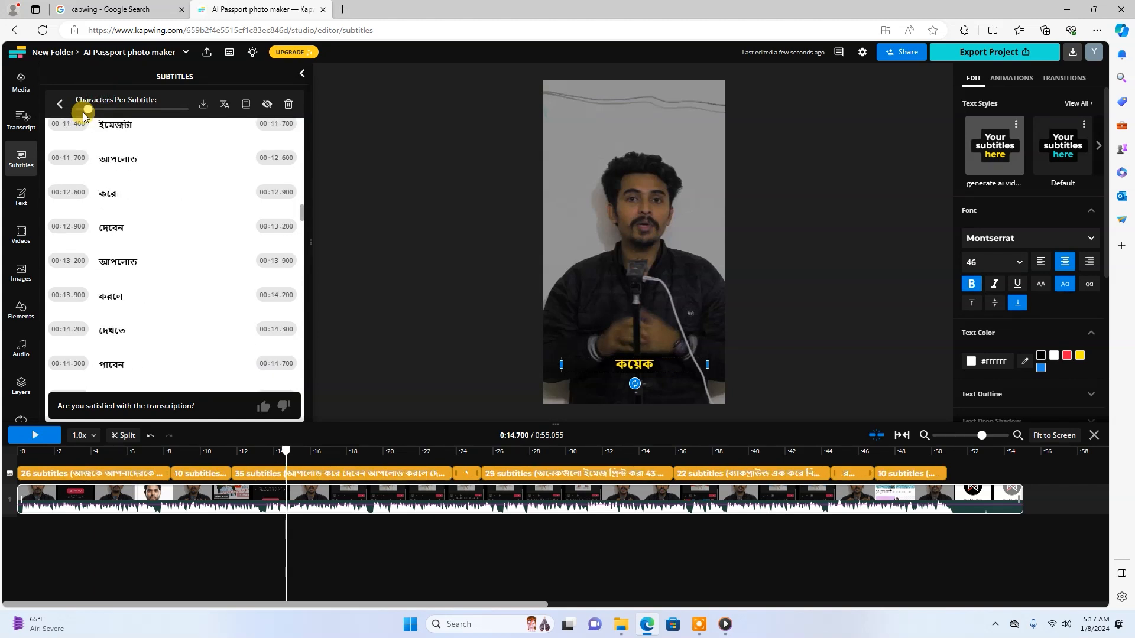
pyautogui.moveTo(83, 113)
pyautogui.mouseDown()
pyautogui.moveTo(192, 112)
pyautogui.moveTo(54, 112)
pyautogui.moveTo(106, 109)
pyautogui.moveTo(96, 110)
pyautogui.mouseUp()
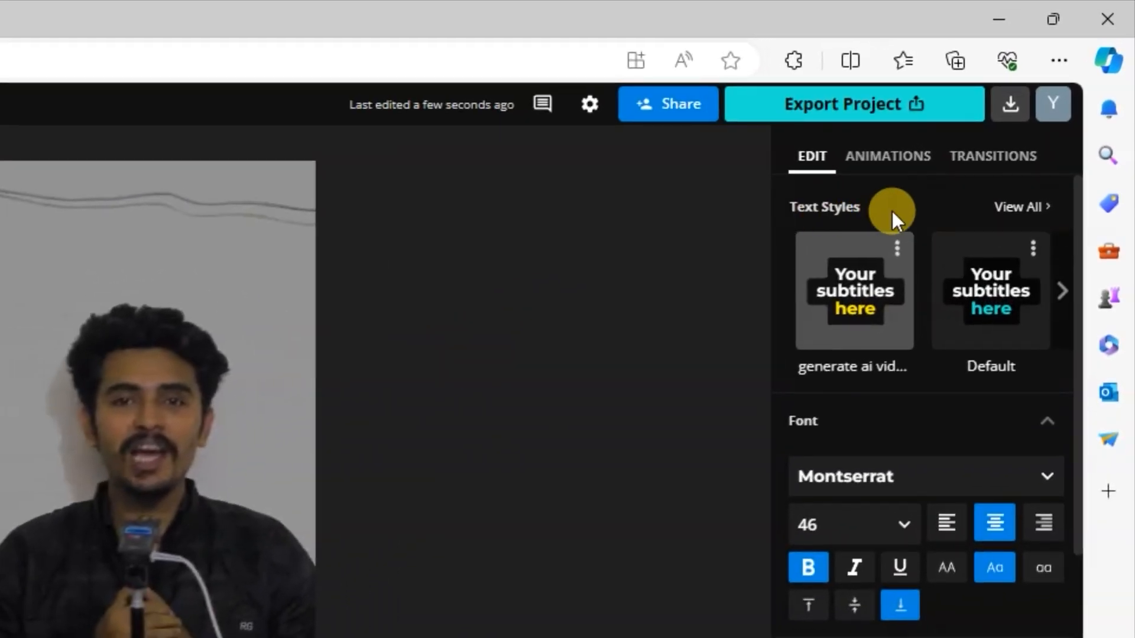
# - Examine the full collection of subtitle text styles, from My Styles down to the presets such as Bubble Gum, Clean and Olive
pyautogui.click(1027, 210)
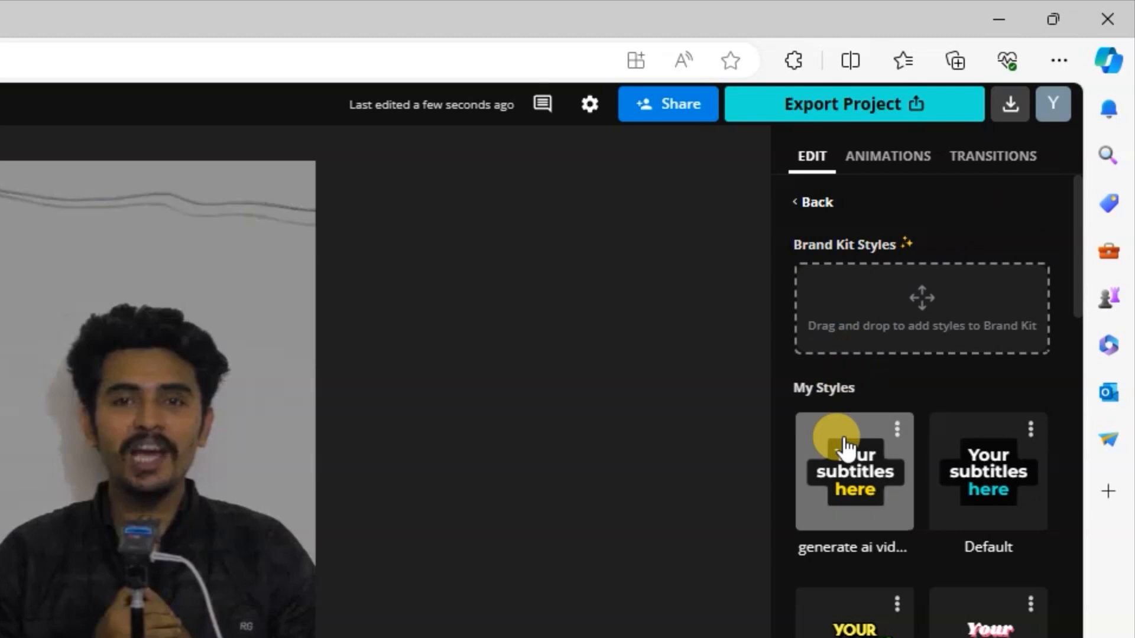
pyautogui.scroll(-7, 959, 498)
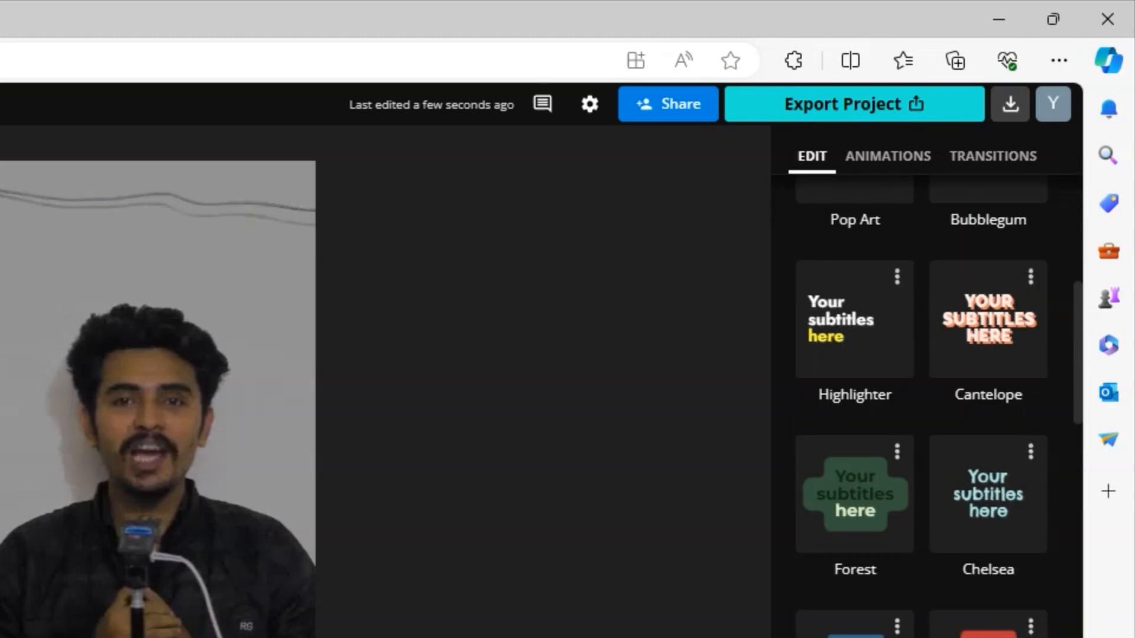
pyautogui.scroll(-6, 939, 596)
pyautogui.scroll(4, 952, 601)
pyautogui.scroll(9, 922, 532)
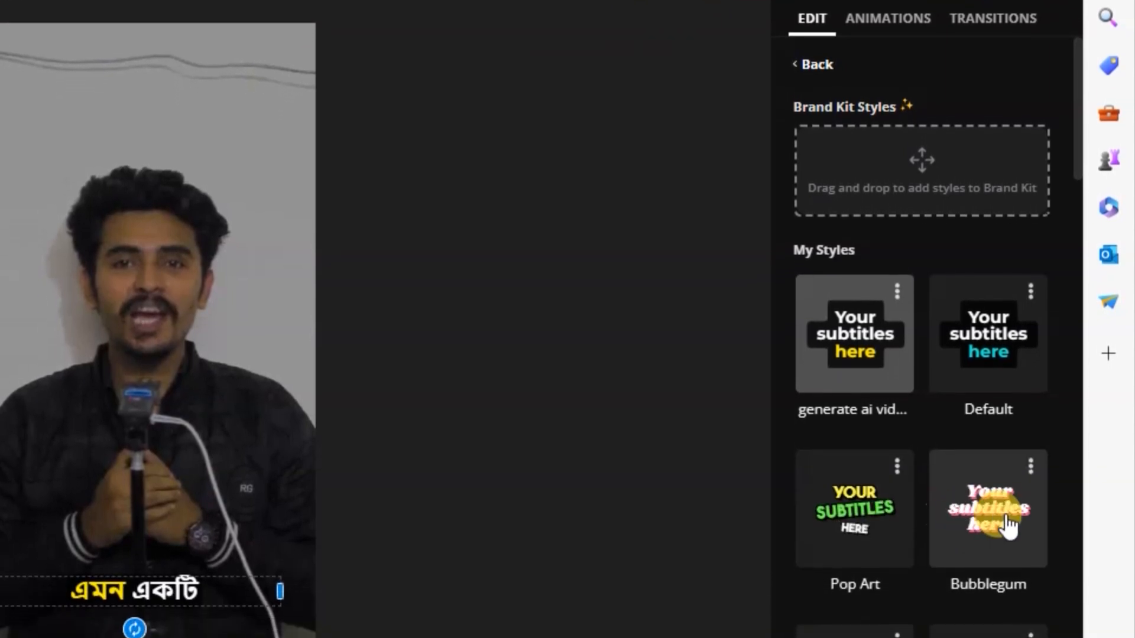
pyautogui.scroll(-2, 1005, 473)
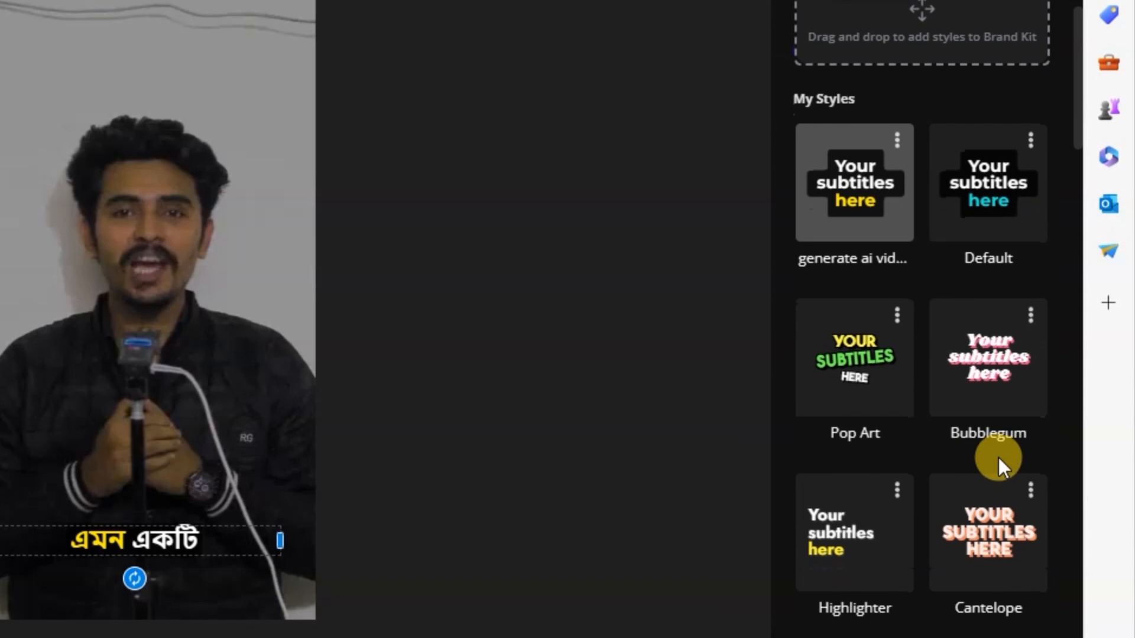
pyautogui.scroll(-2, 860, 467)
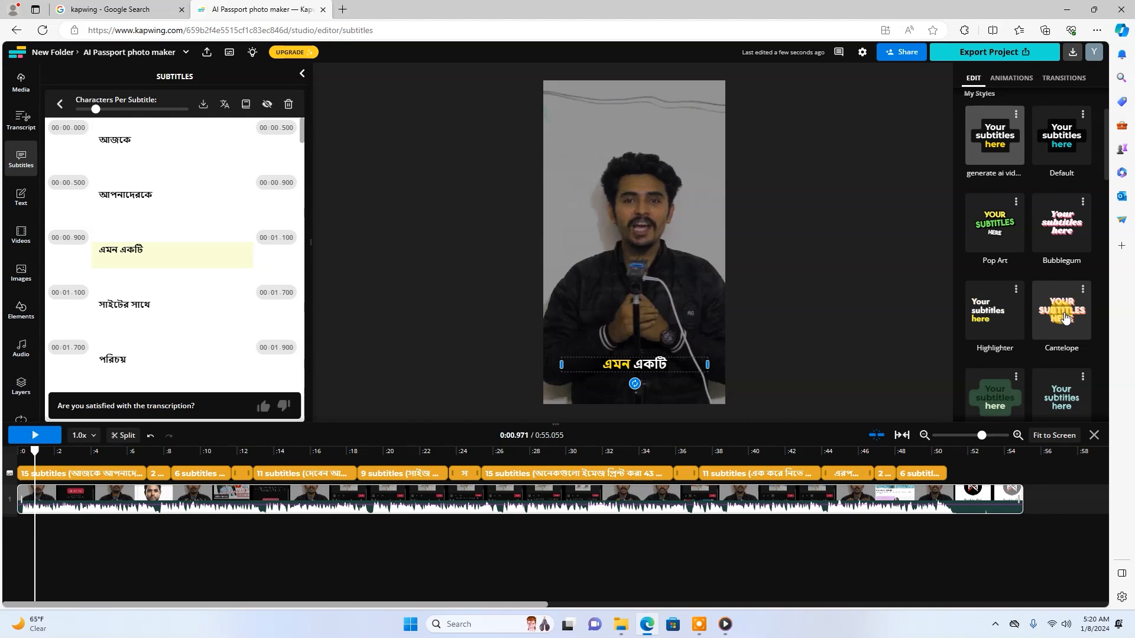
pyautogui.scroll(-2, 1066, 318)
pyautogui.click(993, 308)
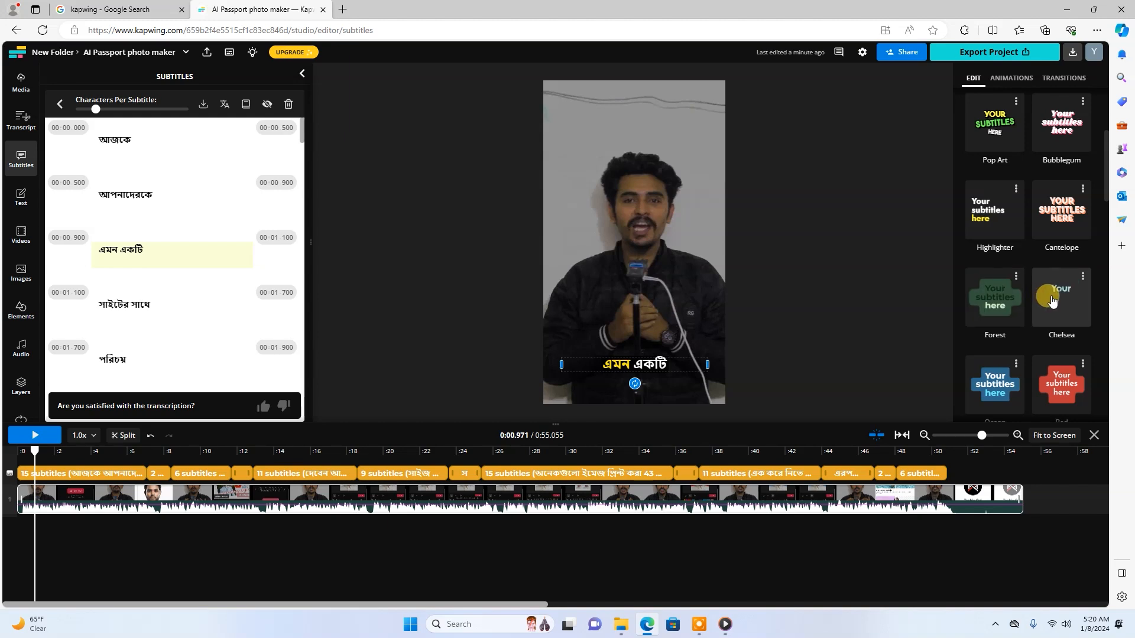
pyautogui.scroll(-3, 999, 372)
pyautogui.scroll(-10, 993, 373)
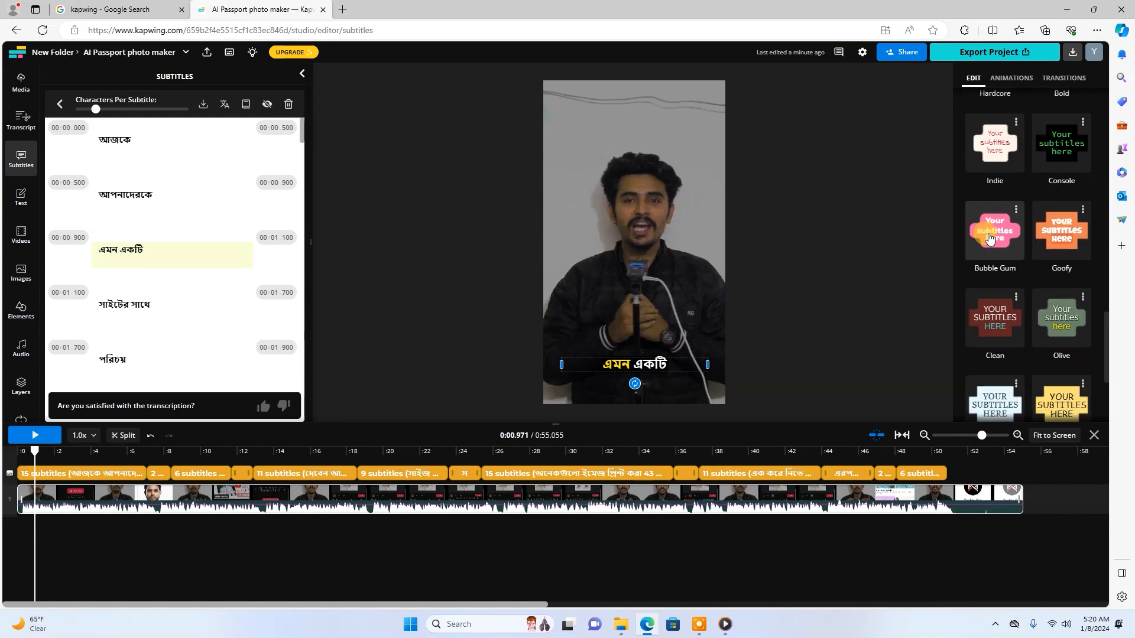
pyautogui.scroll(15, 990, 238)
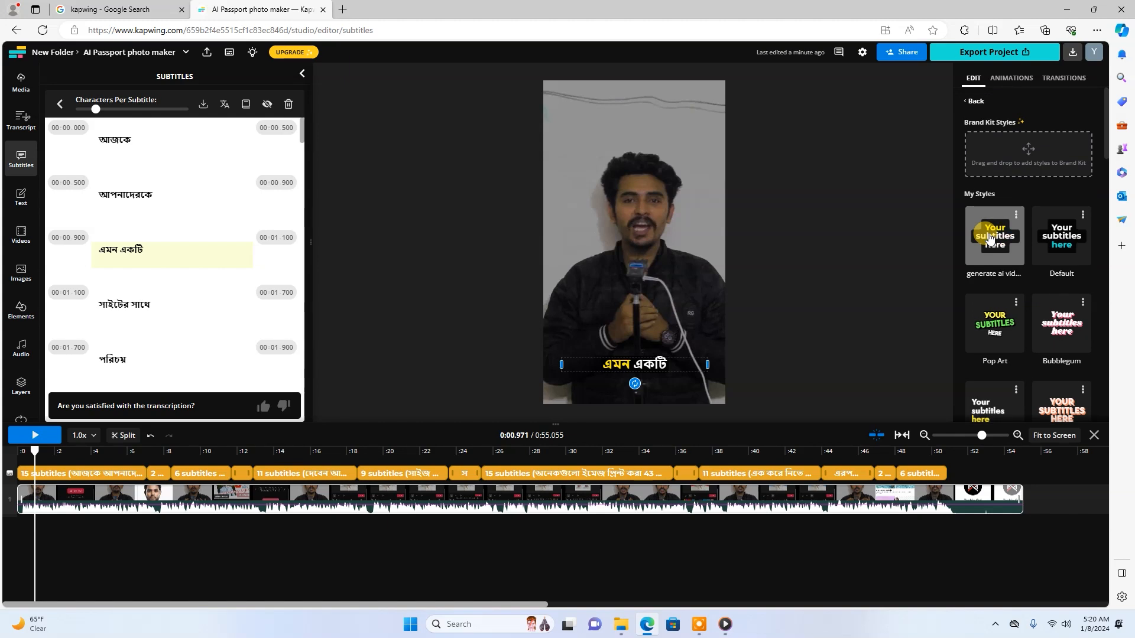
# - Apply the "generate ai vid..." style from My Styles to the subtitles
pyautogui.click(1007, 80)
pyautogui.click(992, 234)
pyautogui.click(577, 415)
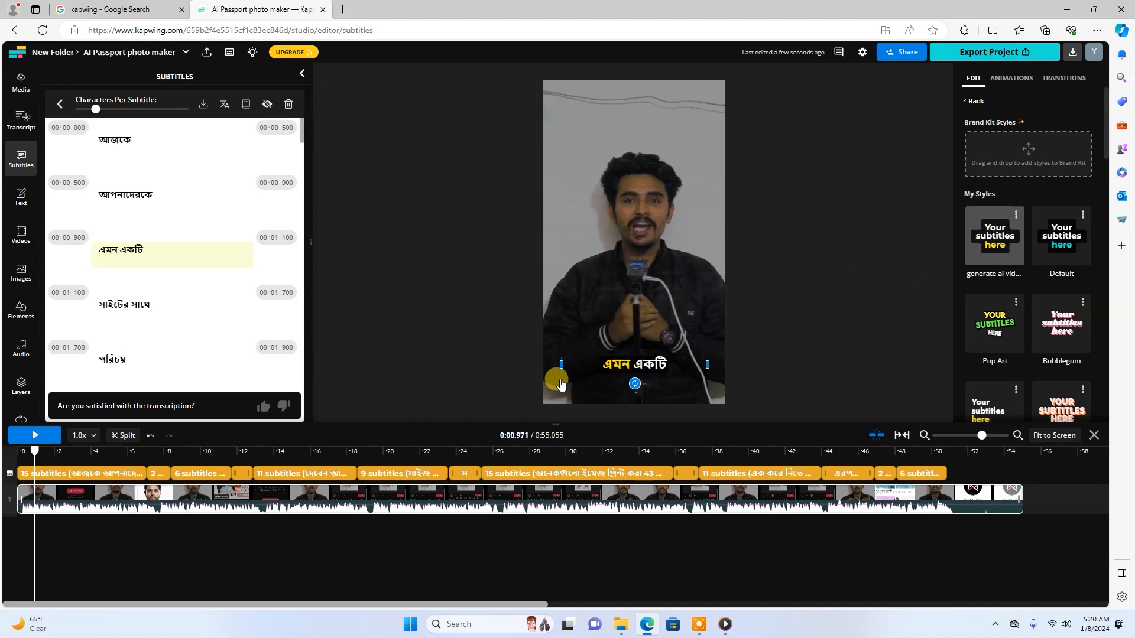
# - Apply the Highlight animation to the subtitles and check the available subtitle transitions
pyautogui.click(1013, 79)
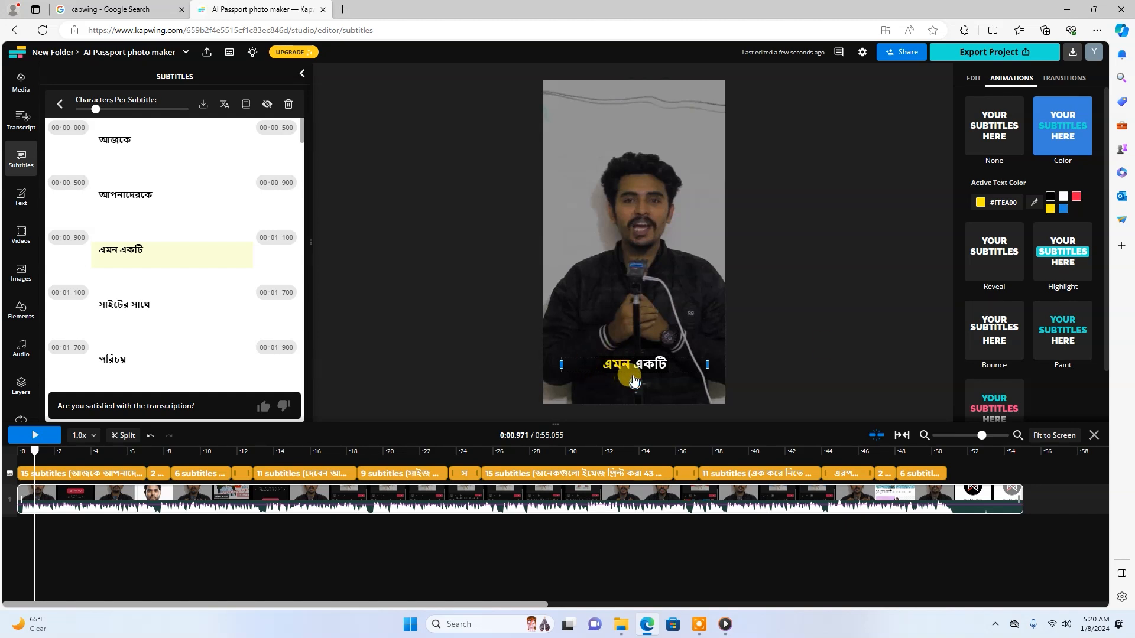
pyautogui.click(1052, 253)
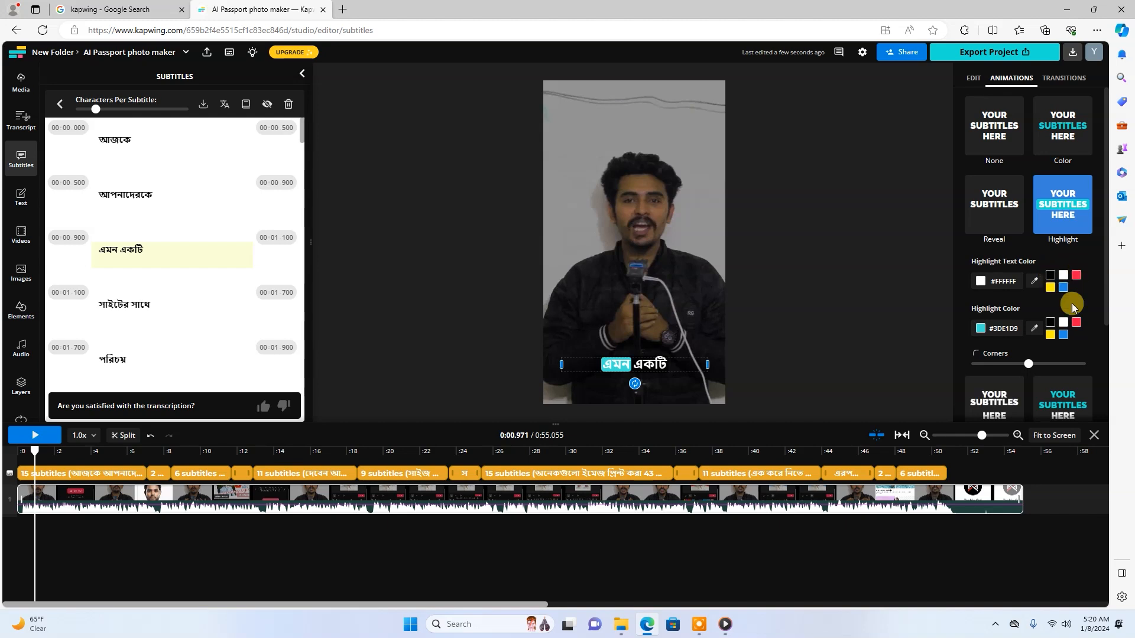
pyautogui.scroll(-2, 1072, 304)
pyautogui.scroll(2, 1072, 303)
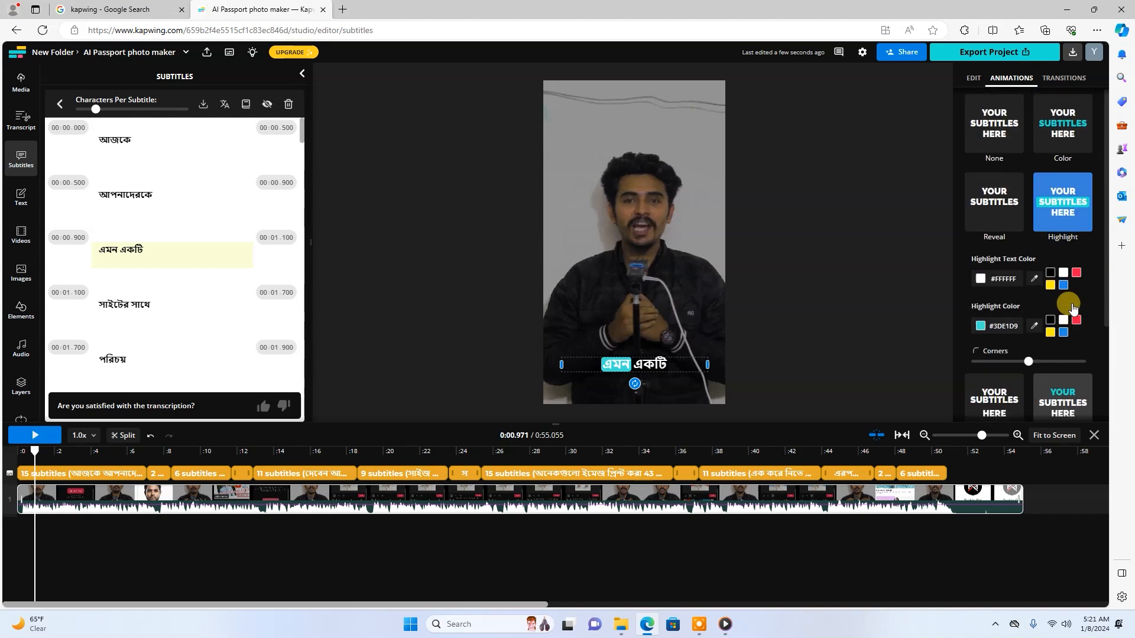
pyautogui.click(1059, 78)
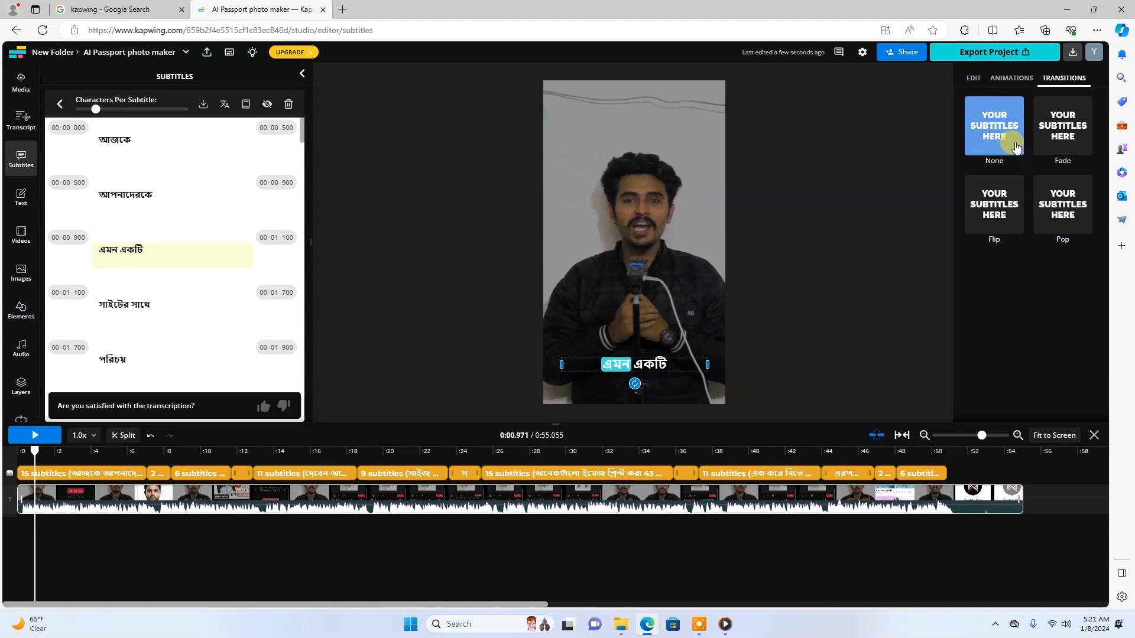
# - Try left and right alignment, underline and italic on the subtitle text, restore the centred plain formatting and check the remaining text settings
pyautogui.click(974, 78)
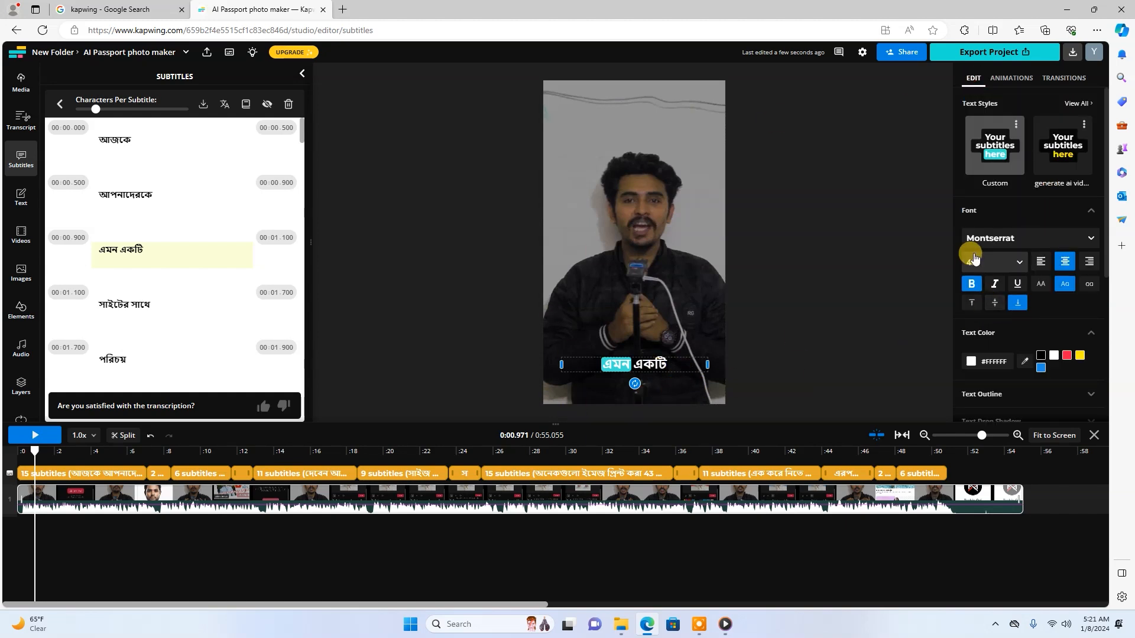
pyautogui.click(1040, 262)
pyautogui.click(1089, 262)
pyautogui.click(1061, 264)
pyautogui.click(1016, 285)
pyautogui.click(1016, 285)
pyautogui.click(995, 284)
pyautogui.click(995, 285)
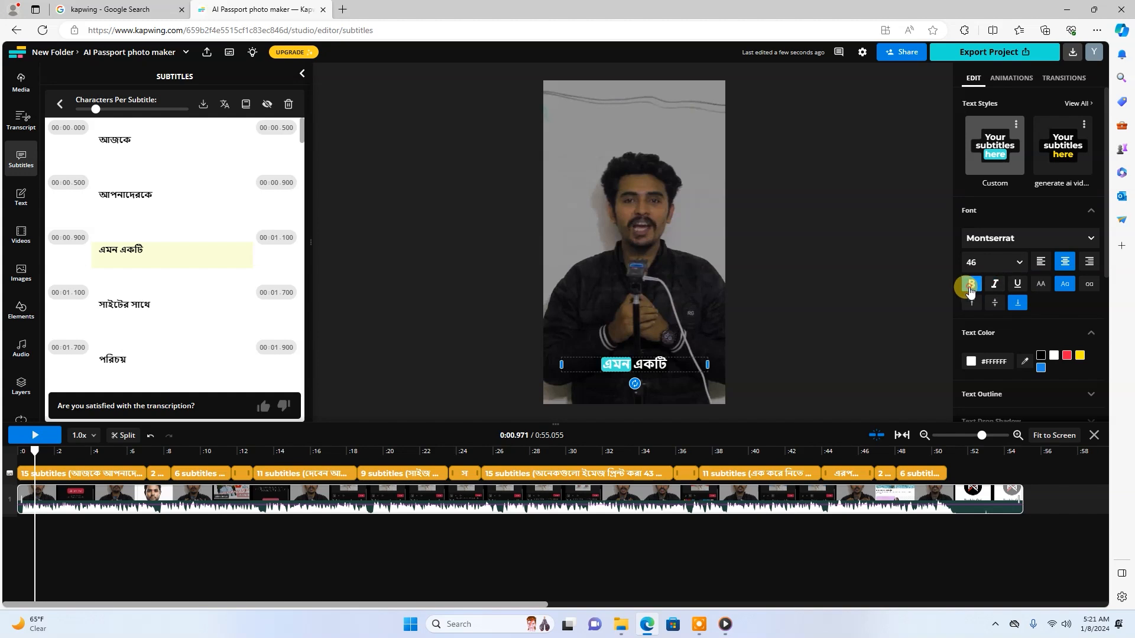
pyautogui.scroll(-4, 1026, 342)
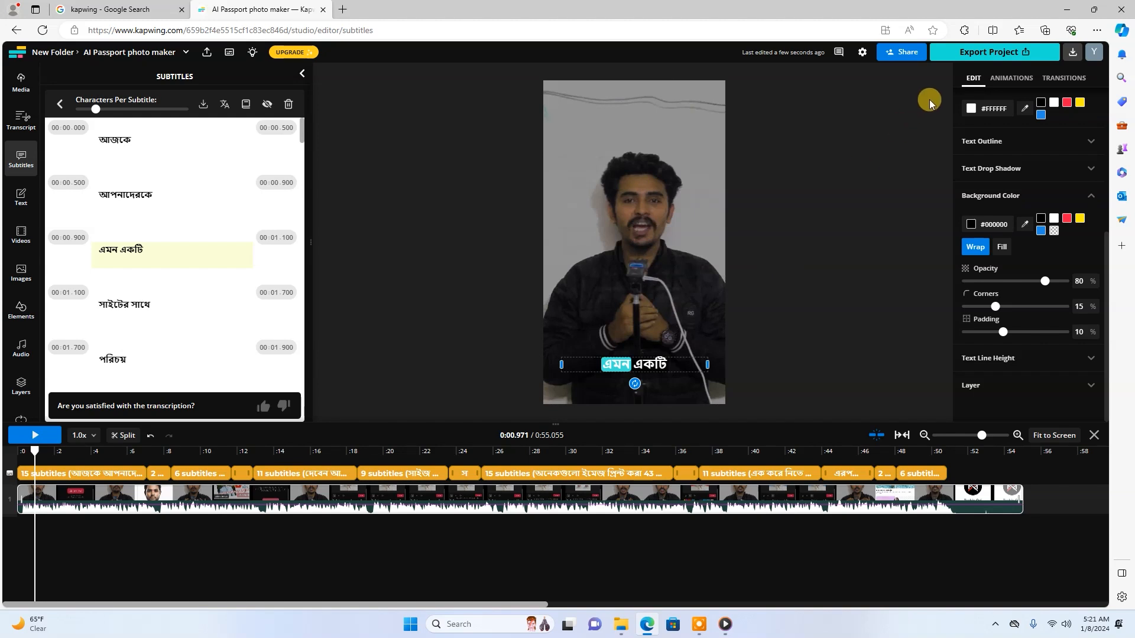
# - Configure the project's MP4 export with 720p resolution and the compression level at the highest quality
pyautogui.click(984, 52)
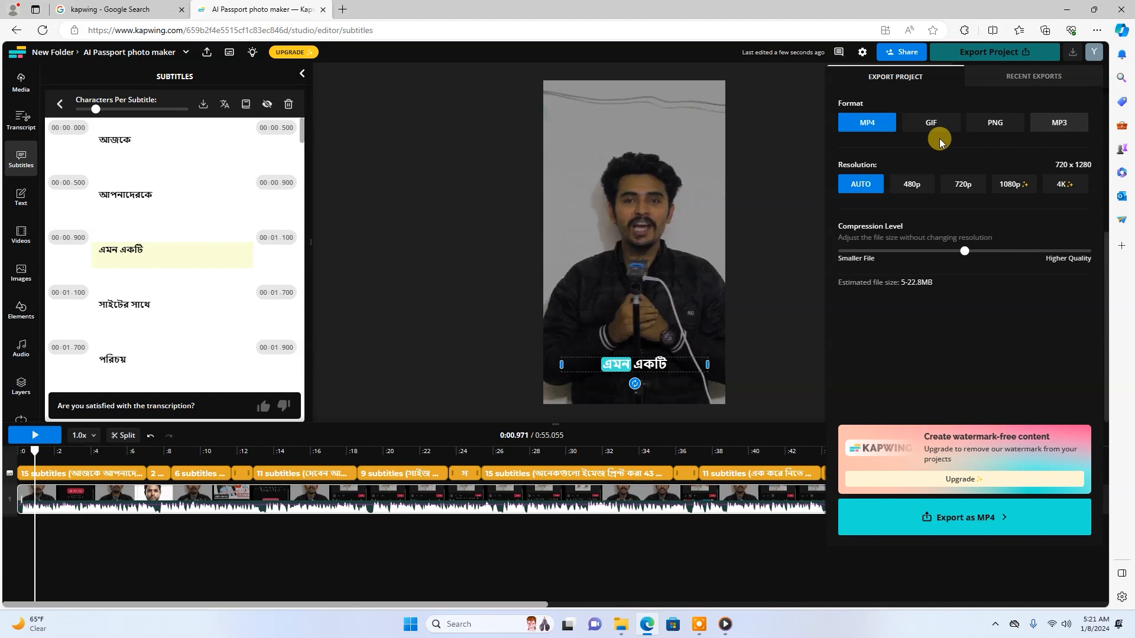
pyautogui.click(967, 185)
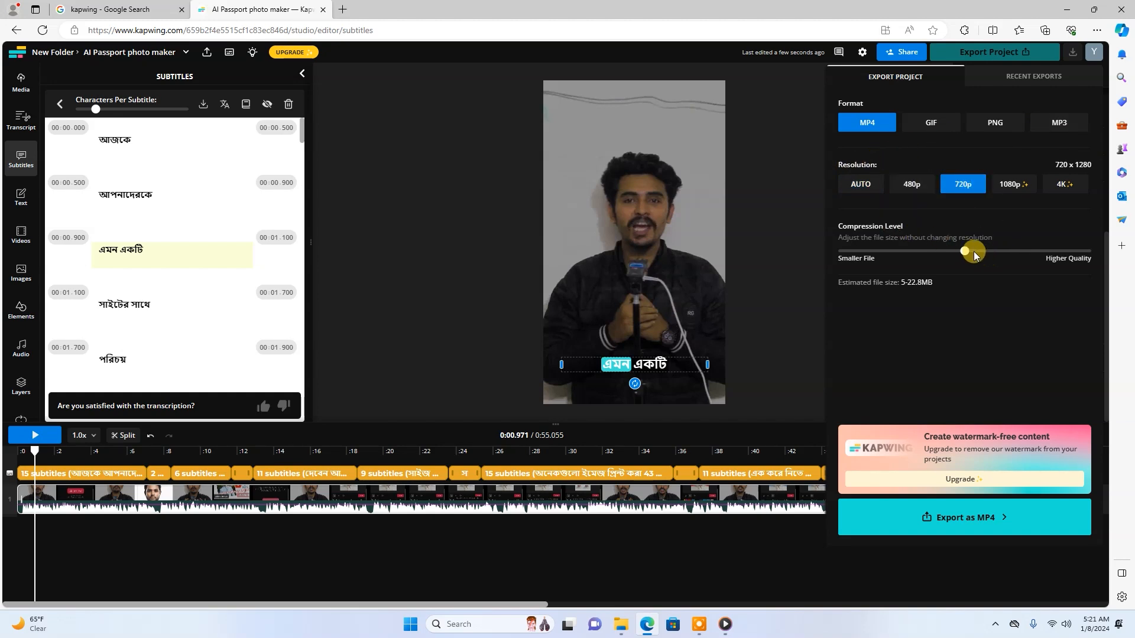
pyautogui.moveTo(965, 254); pyautogui.dragTo(1097, 249)
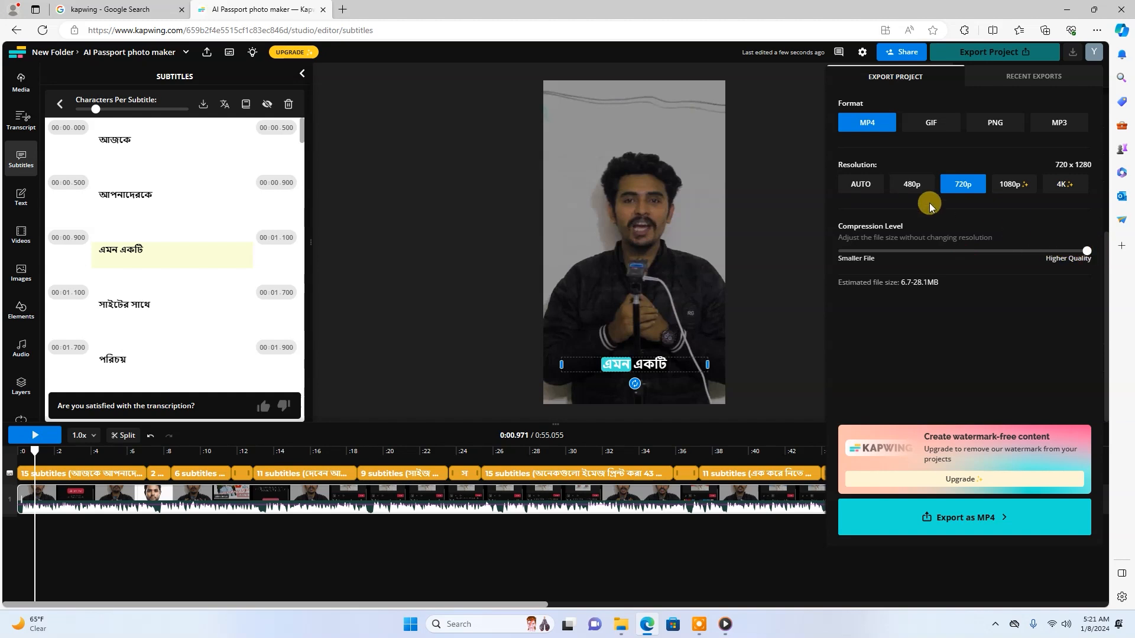